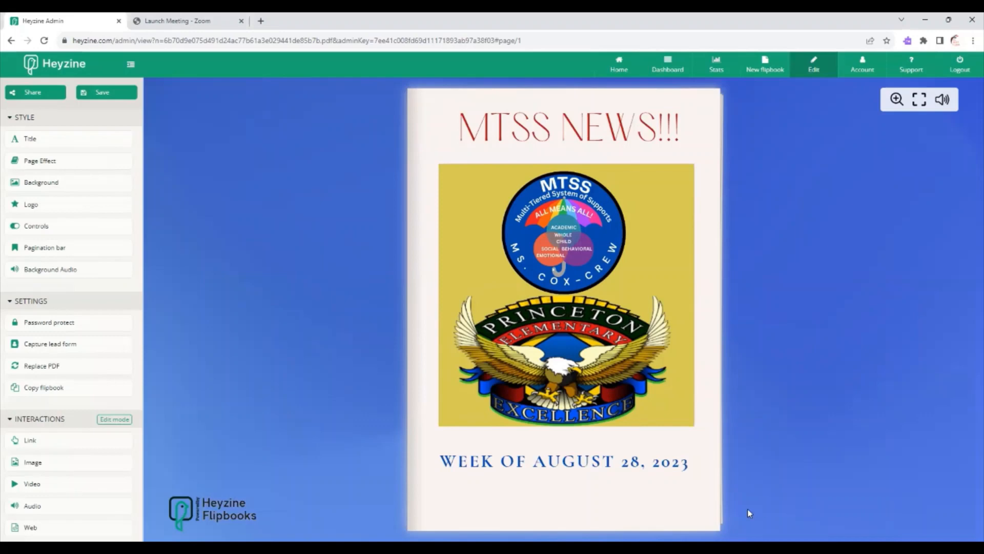
Turn from the newsletter cover to the welcome page and open the linked MTSS Assistance/Support Form.
left_click_drag(715, 525, 247, 472)
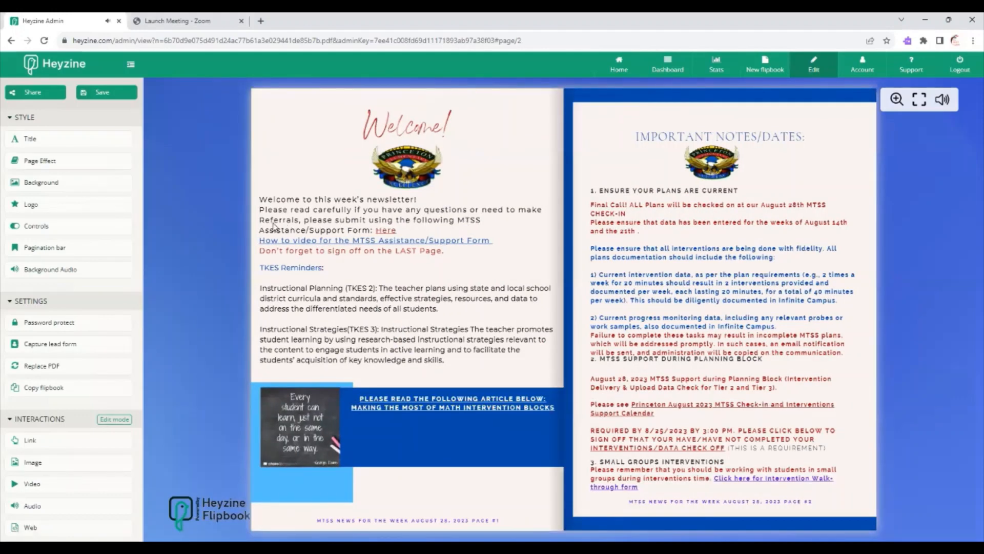
left_click(386, 233)
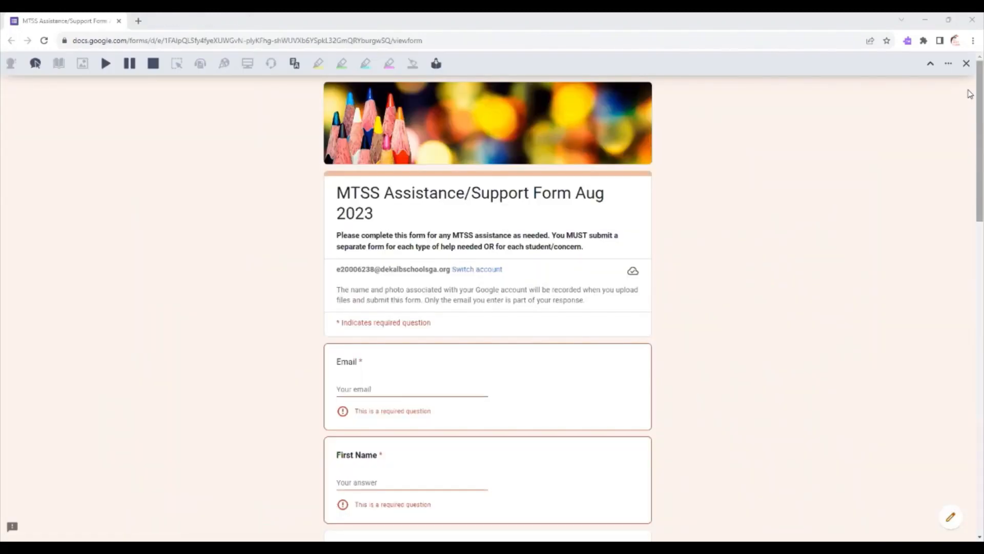
Download the Tier 2 Referral Form linked in the support form's Tier 2 question and open the downloaded PDF.
left_click_drag(969, 115, 973, 157)
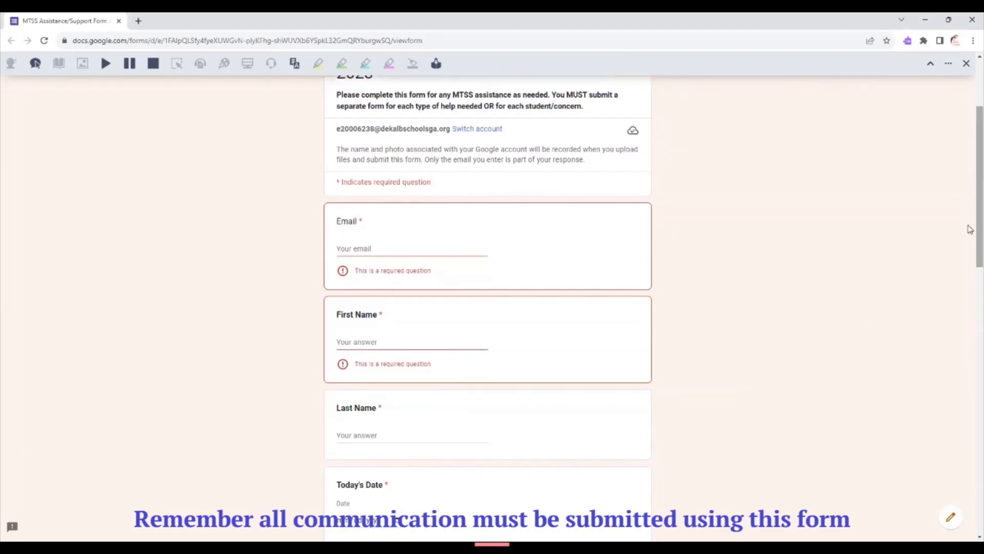
left_click_drag(970, 230, 971, 319)
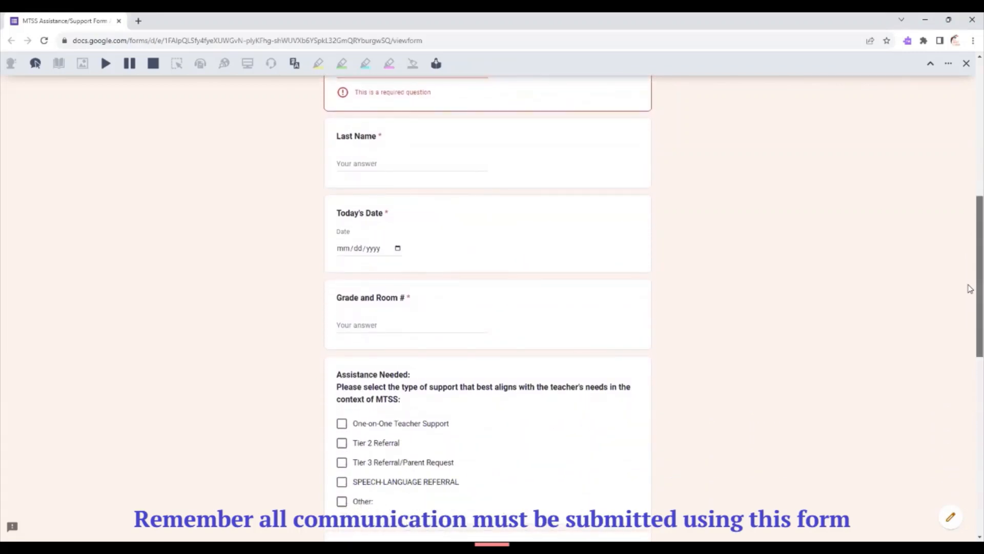
left_click_drag(970, 288, 970, 322)
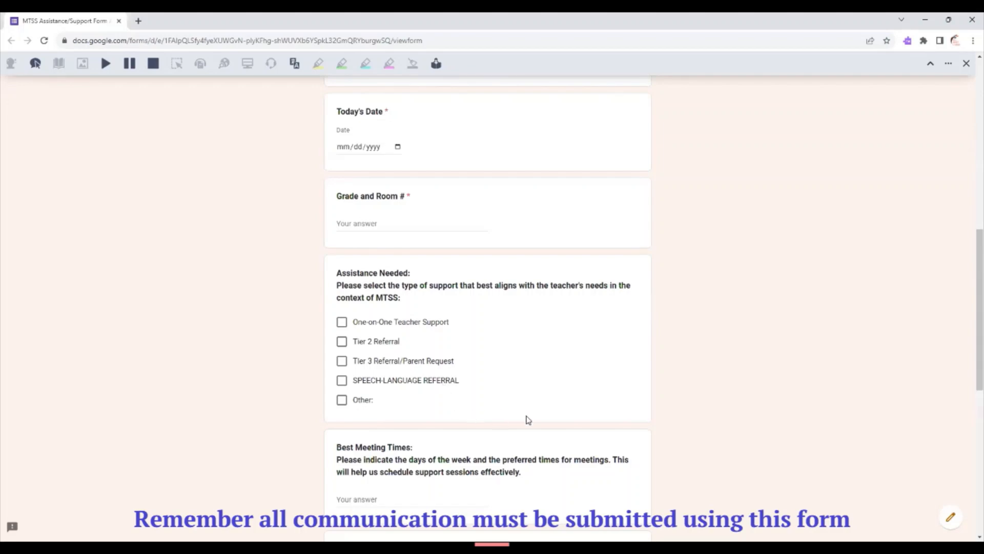
left_click_drag(971, 342, 970, 414)
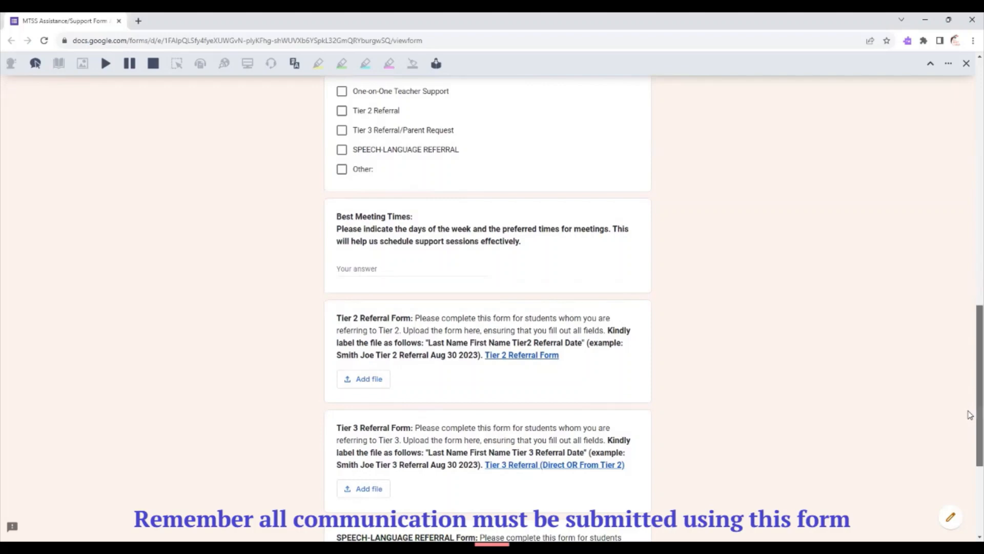
scroll(971, 414, "down", 3)
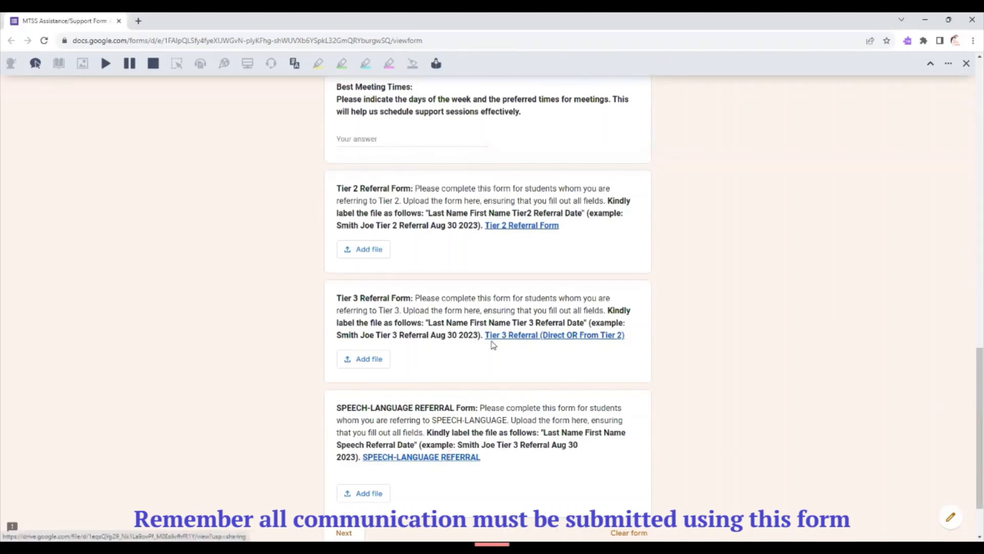
left_click(511, 227)
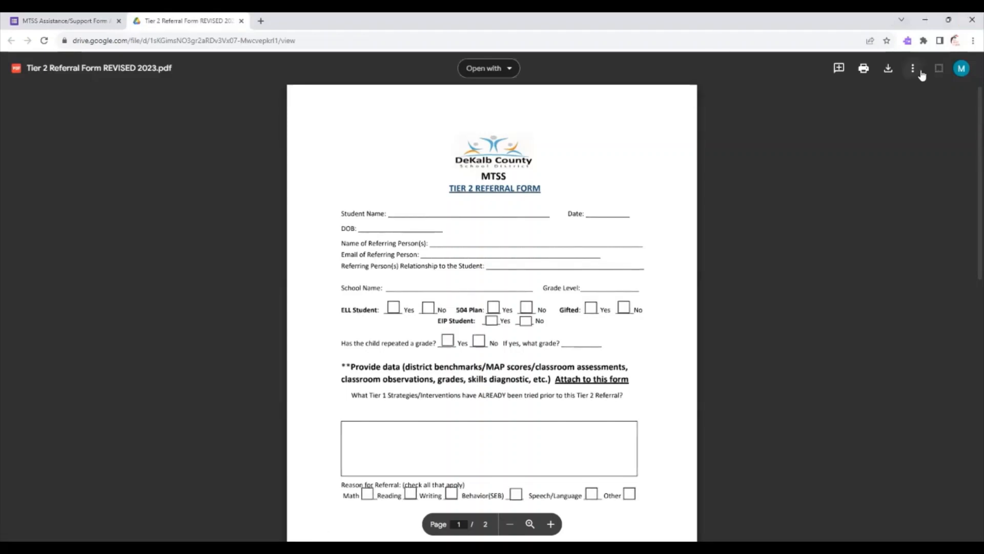
left_click(888, 70)
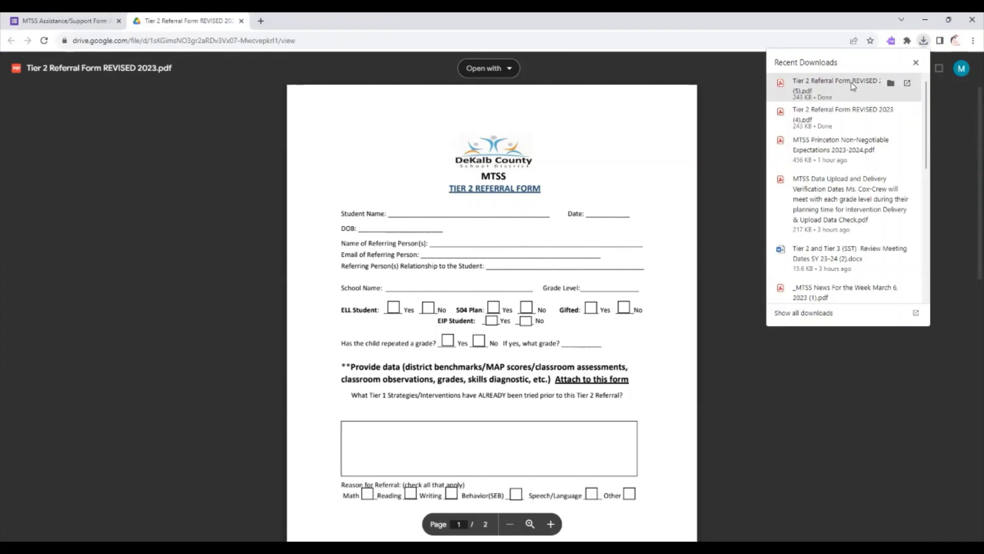
left_click(853, 86)
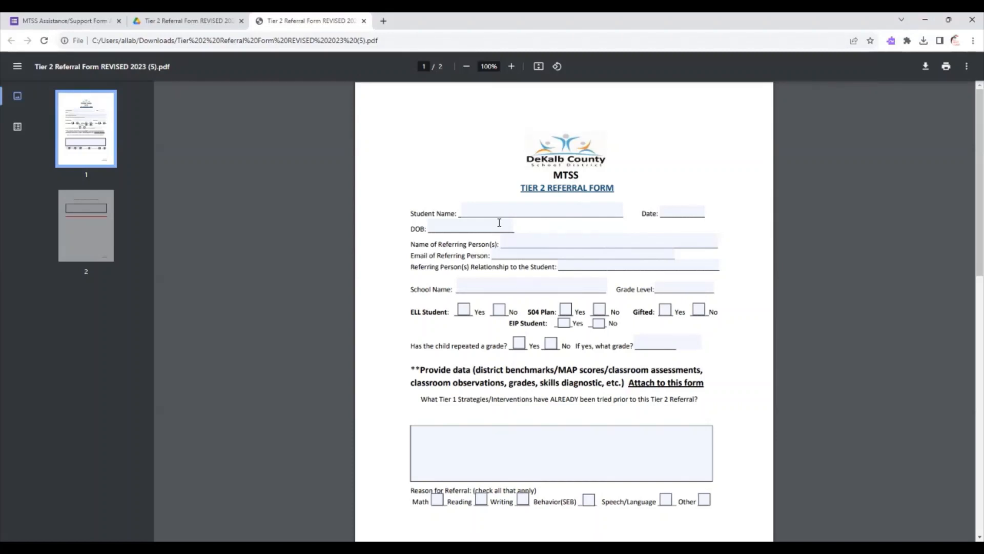
Fill in the student name on the Tier 2 Referral Form as "Student A".
left_click(482, 208)
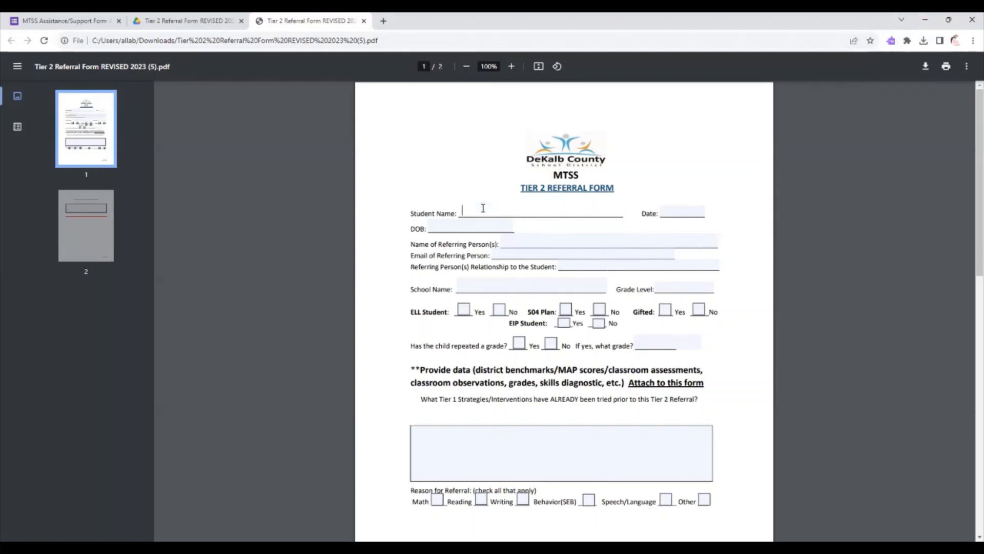
type("Student A")
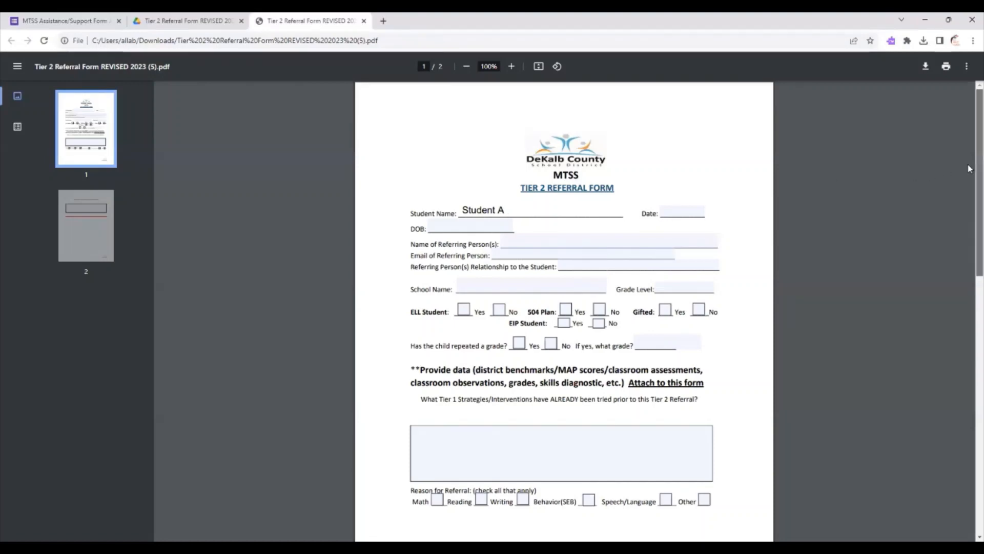
Examine the remaining Tier 2 form fields, from the prior strategies and referral reasons through the detailed explanation on page 2.
scroll(967, 189, "down", 2)
scroll(968, 195, "down", 2)
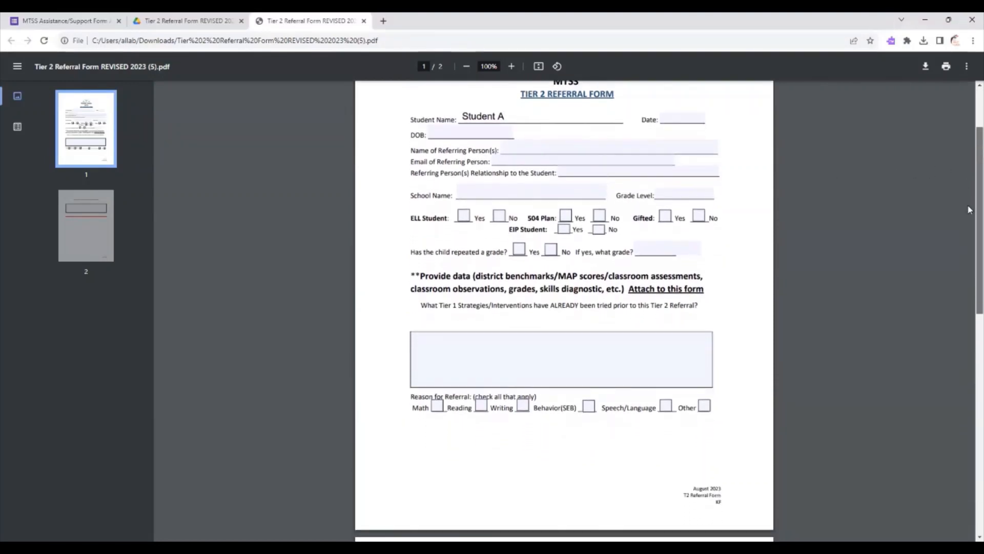
scroll(968, 218, "down", 1)
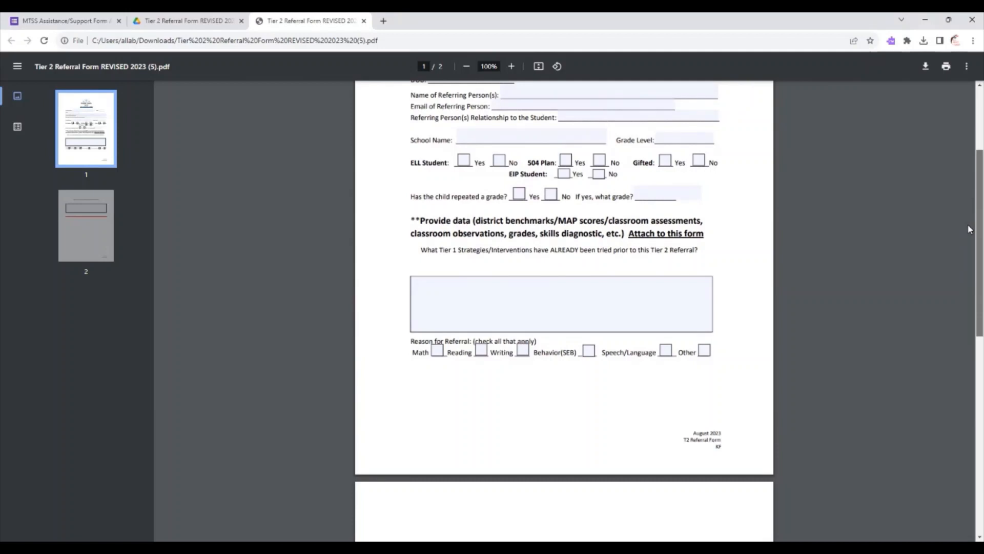
scroll(969, 229, "down", 2)
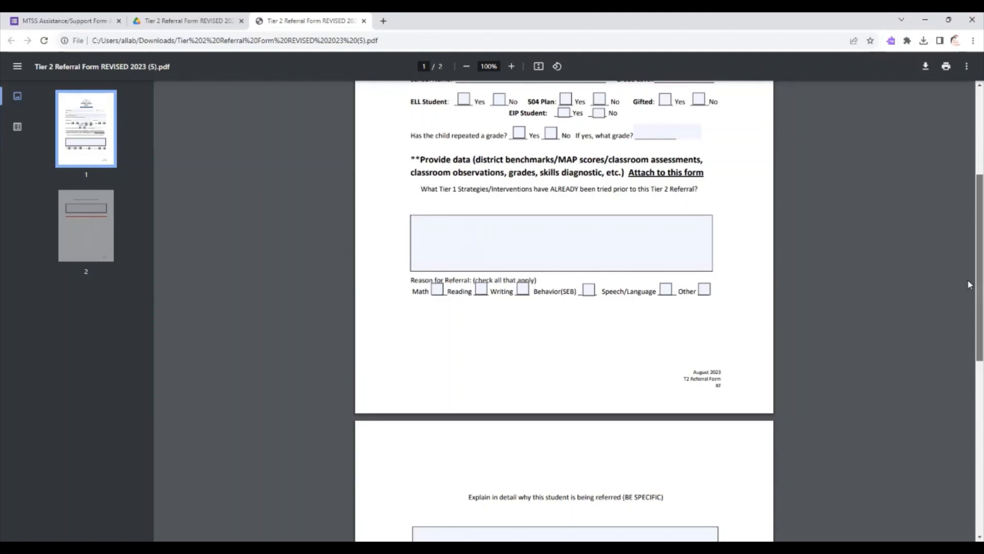
left_click_drag(969, 285, 969, 368)
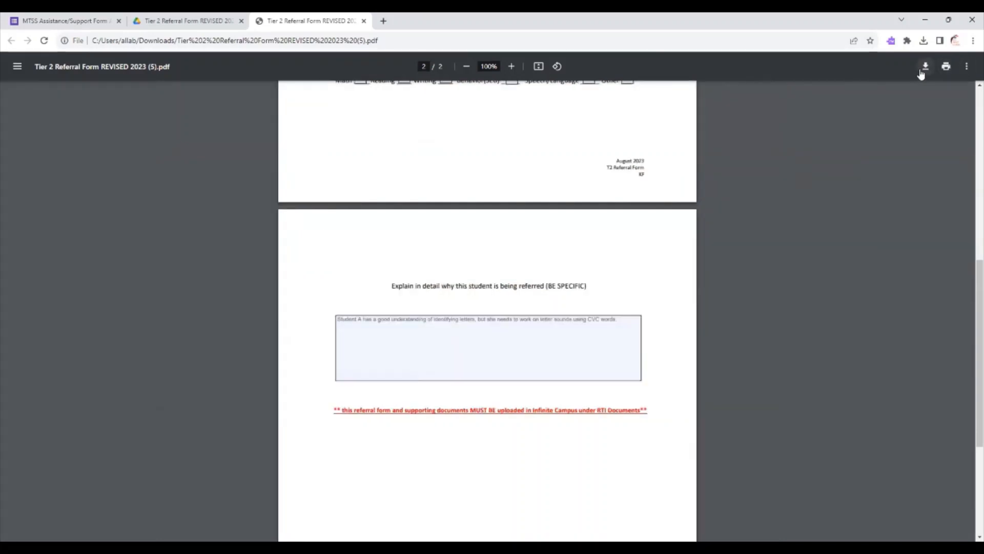
Start saving a copy of the Tier 2 PDF that includes the changes, with Downloads as the destination folder.
left_click(922, 70)
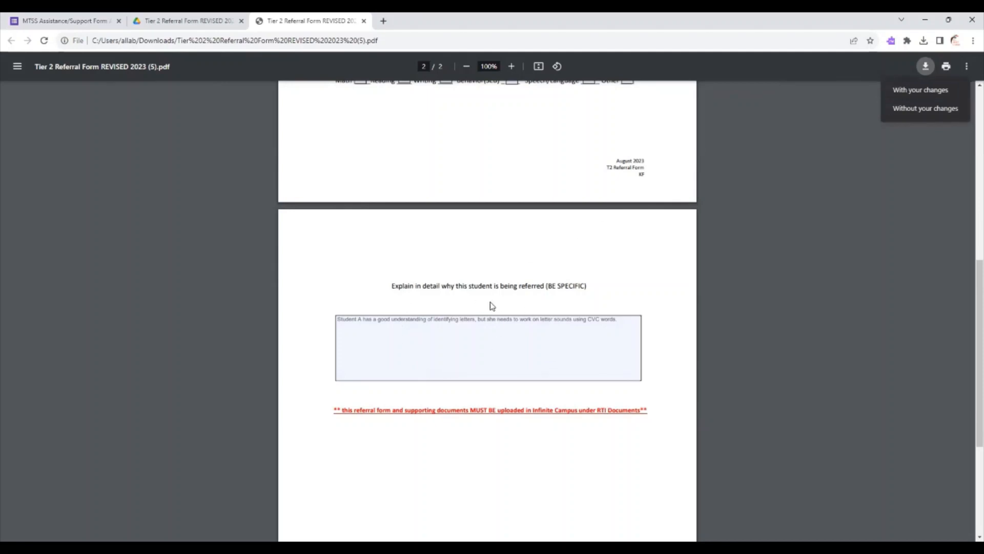
left_click(906, 92)
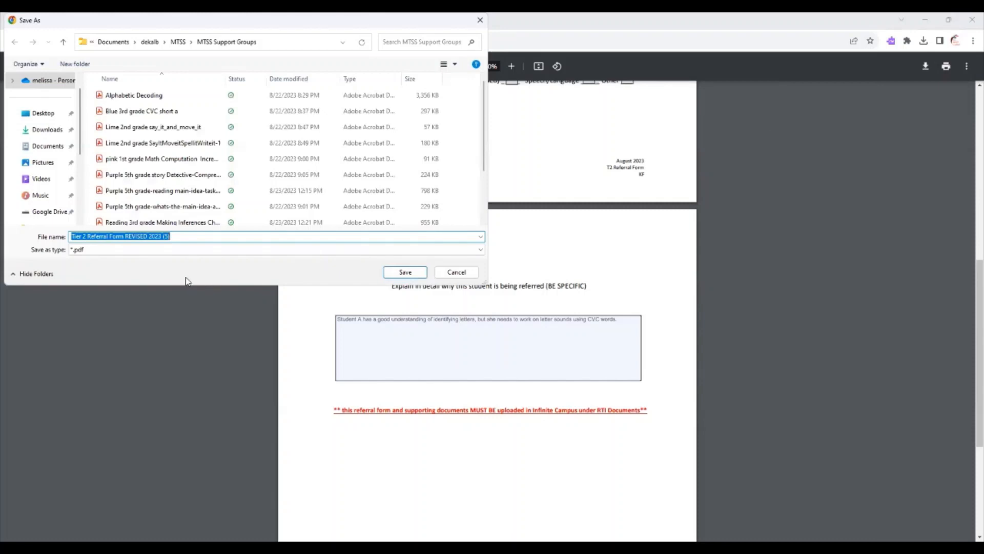
left_click(42, 130)
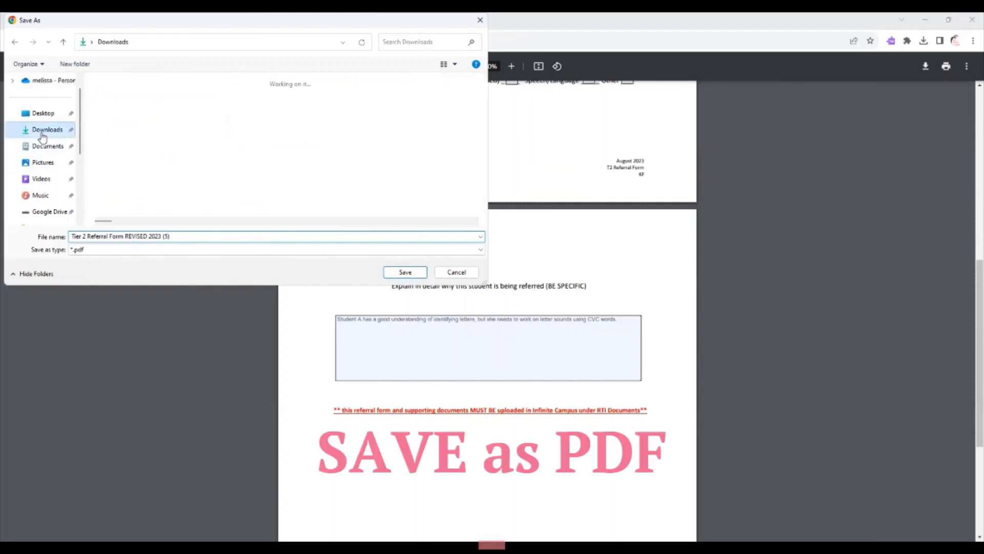
Save the PDF under the name "Tier 2 Referral Form Student A", copying that name for reuse.
left_click(180, 237)
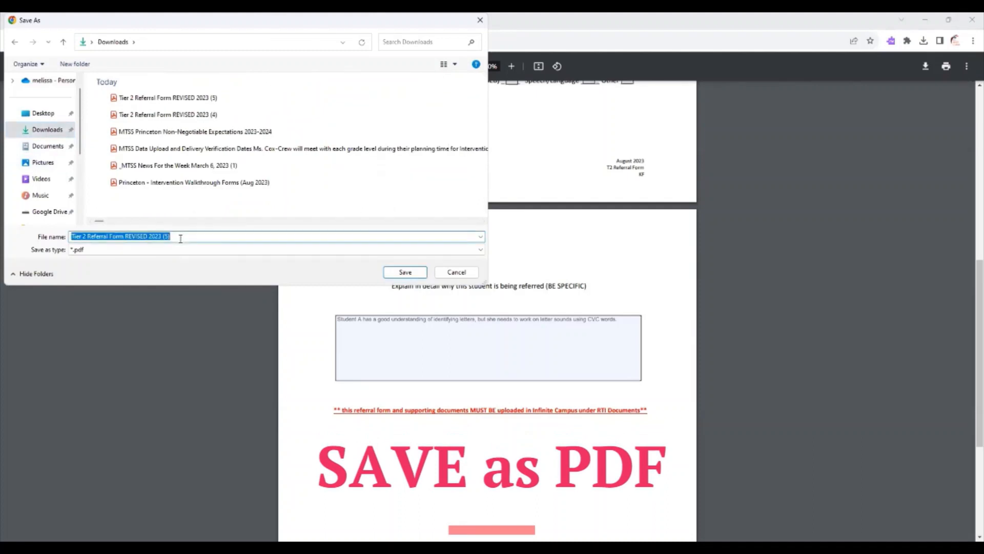
left_click(180, 238)
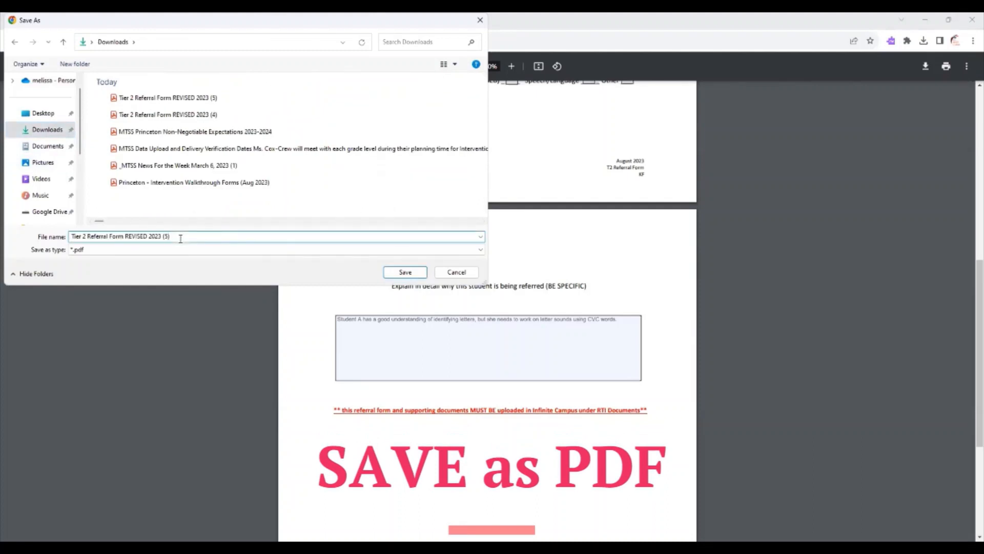
key("BackSpace")
key("BackSpace")
key("BackSpace")
key("BackSpace")
key("BackSpace")
key("BackSpace")
key("BackSpace")
key("BackSpace")
key("BackSpace")
key("BackSpace")
key("BackSpace")
key("BackSpace")
key("BackSpace")
key("BackSpace")
key("BackSpace")
key("BackSpace")
type("Stund")
key("BackSpace")
key("BackSpace")
type("udent A")
left_click_drag(153, 236, 68, 236)
key("ctrl+c")
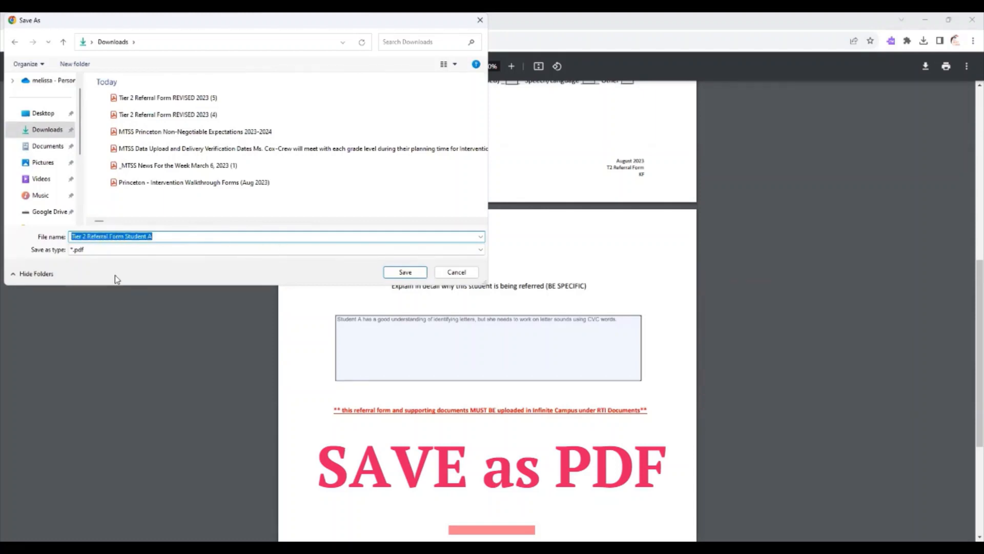
left_click(394, 275)
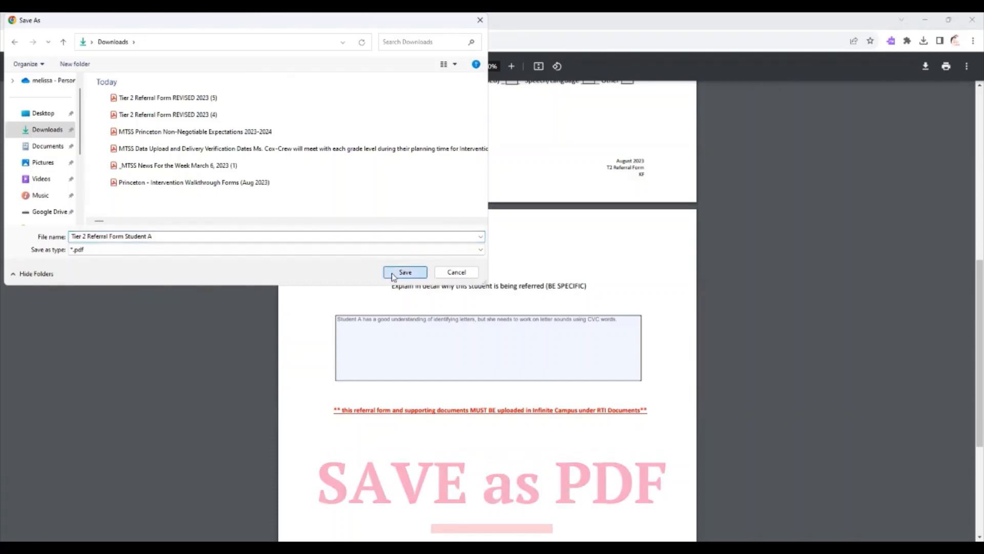
Return to the support form and upload "Tier 2 Referral Form Student A" from Downloads to the Tier 2 Referral Form question.
left_click(54, 20)
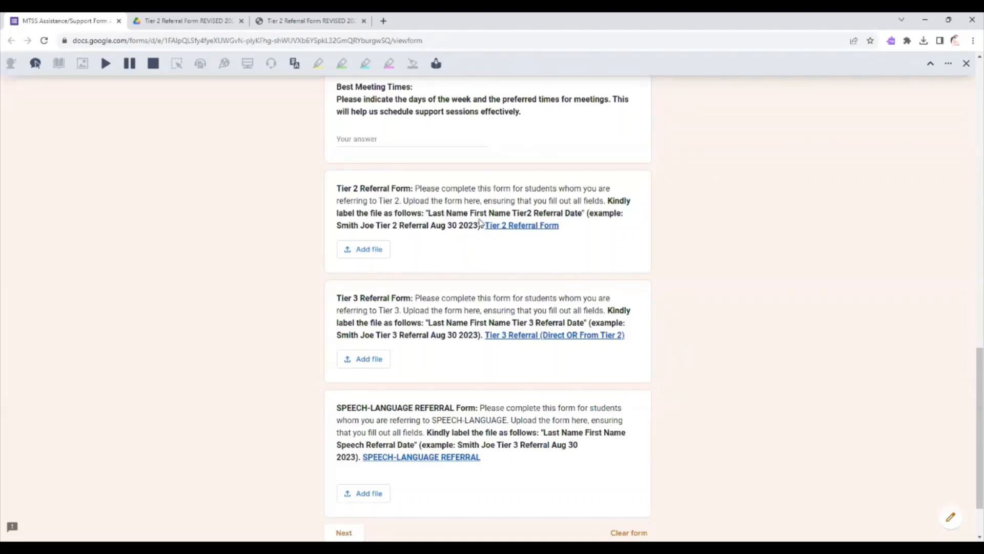
left_click(378, 255)
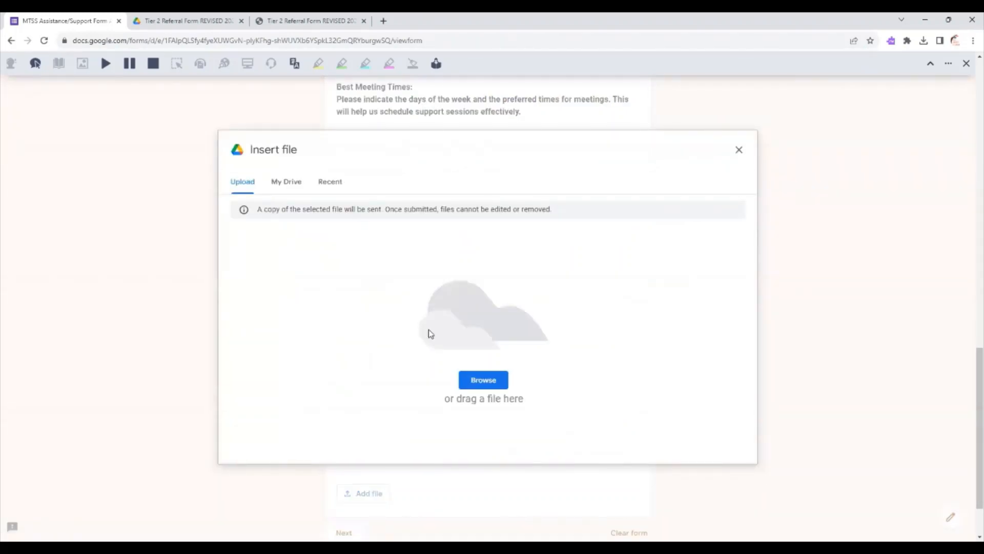
left_click(484, 380)
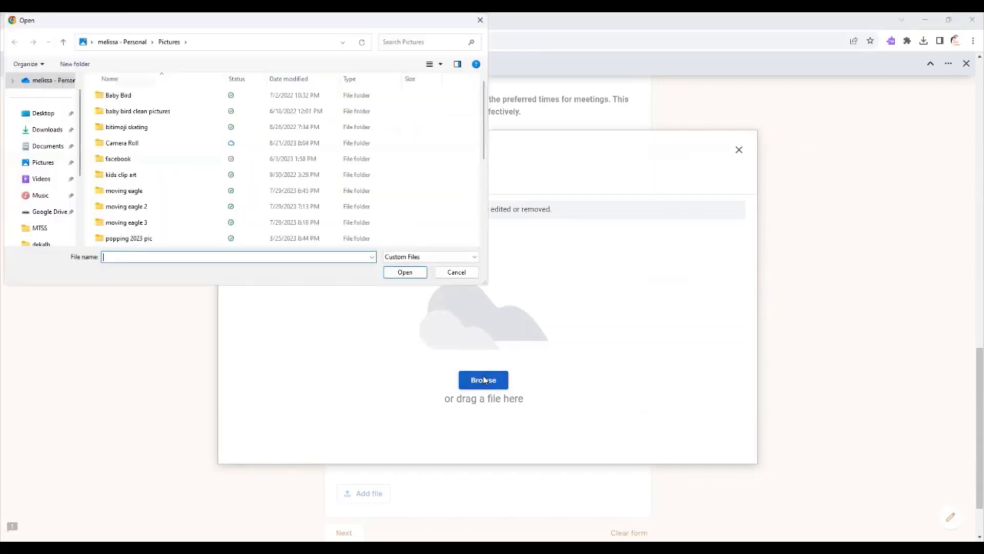
left_click(40, 134)
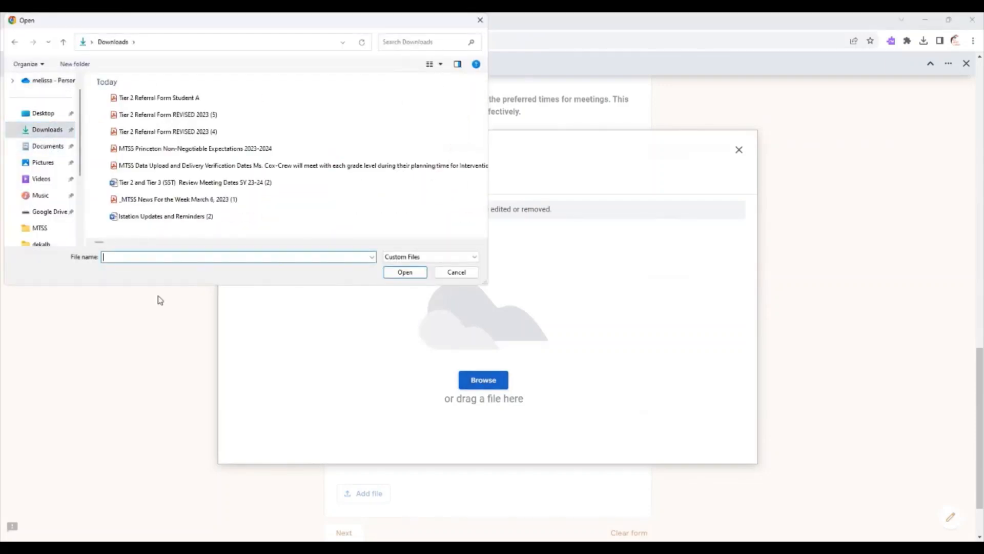
key("ctrl+v")
left_click(394, 273)
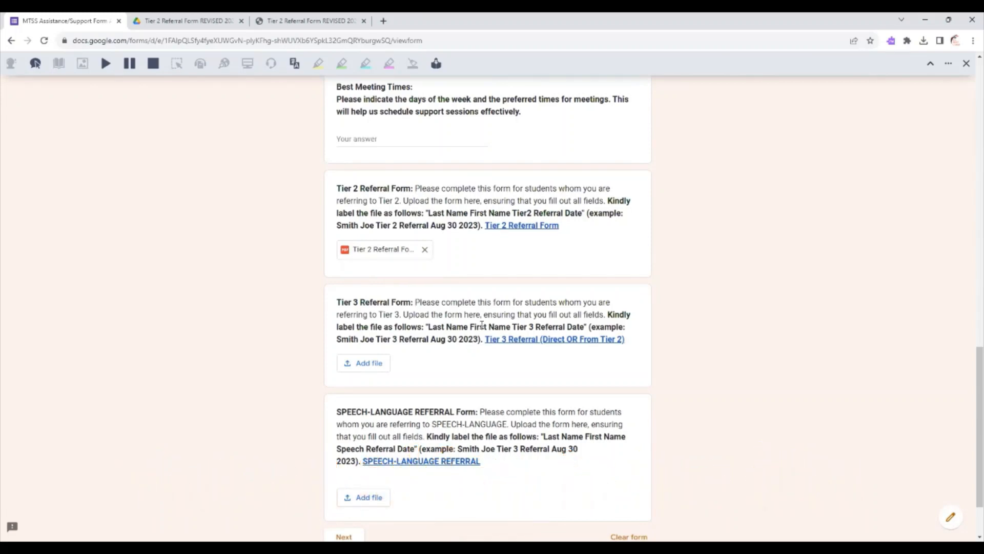
Download the linked Tier 3 Referral (Direct OR From Tier 2) PDF and open the downloaded copy.
left_click(558, 340)
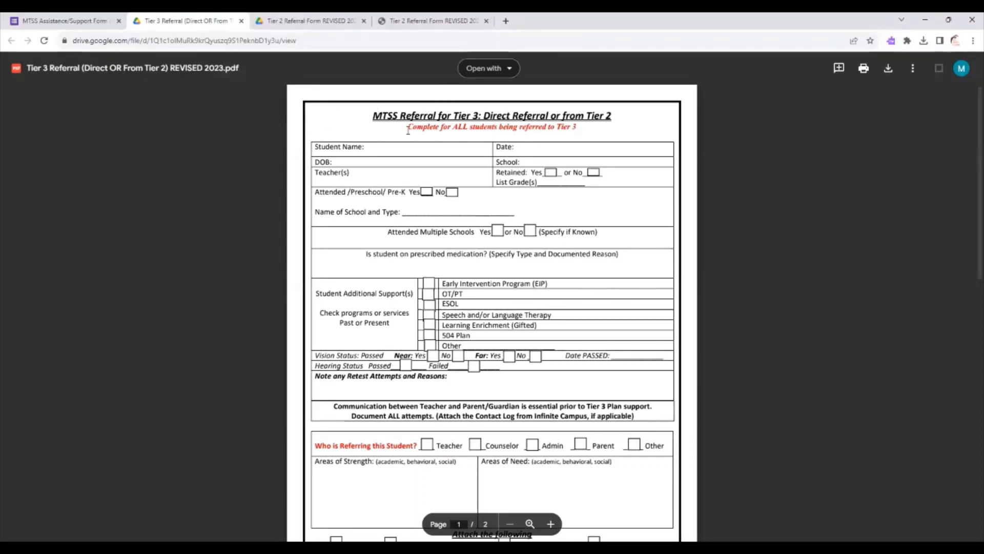
left_click(888, 71)
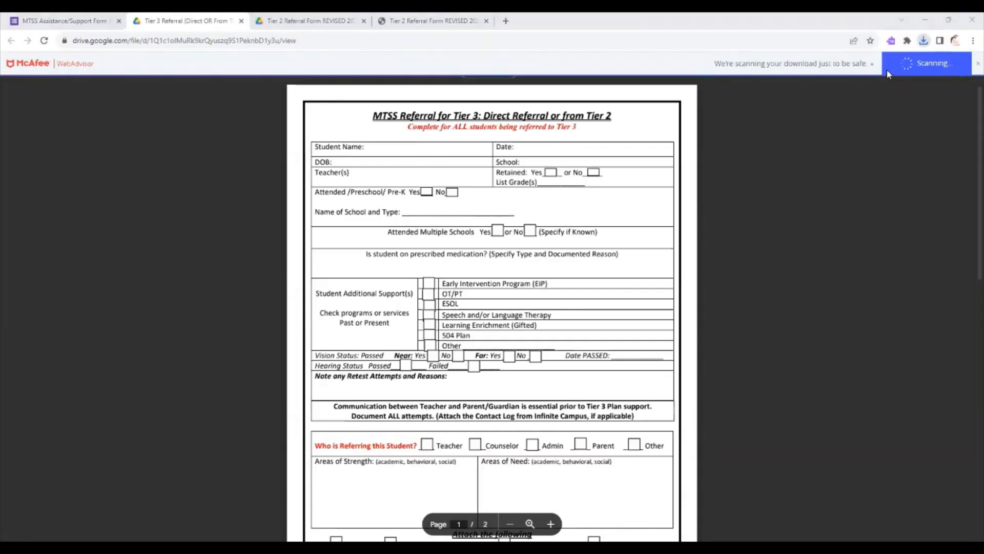
left_click(923, 41)
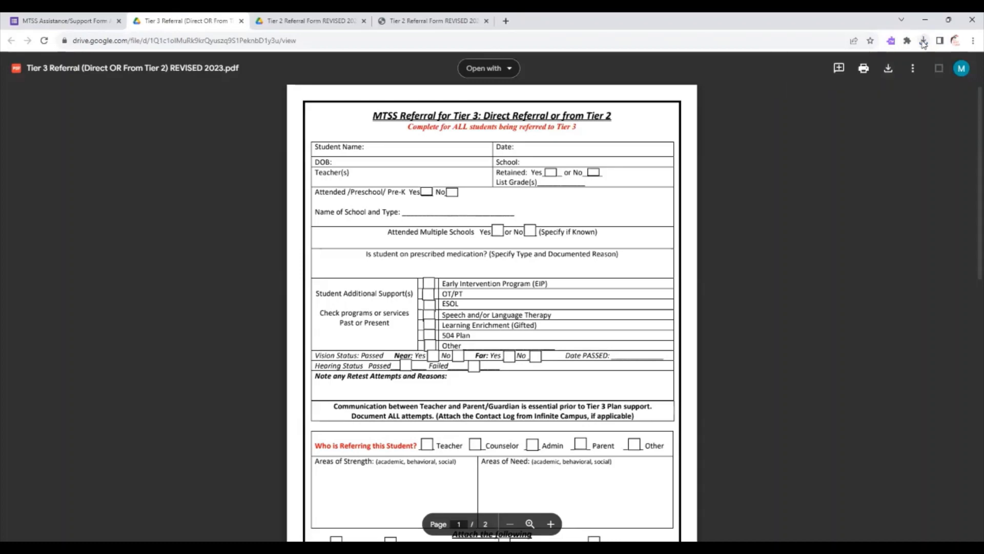
left_click(923, 41)
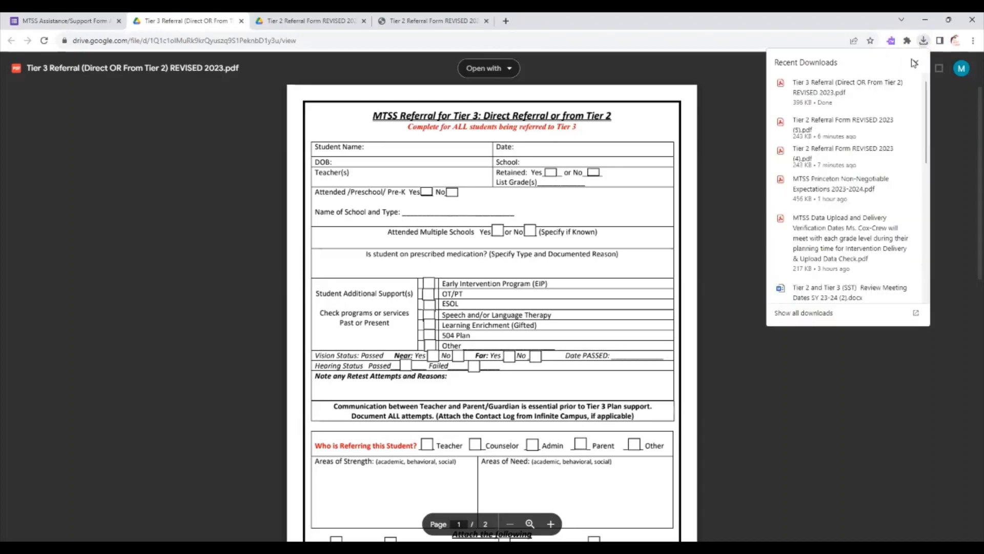
left_click(846, 94)
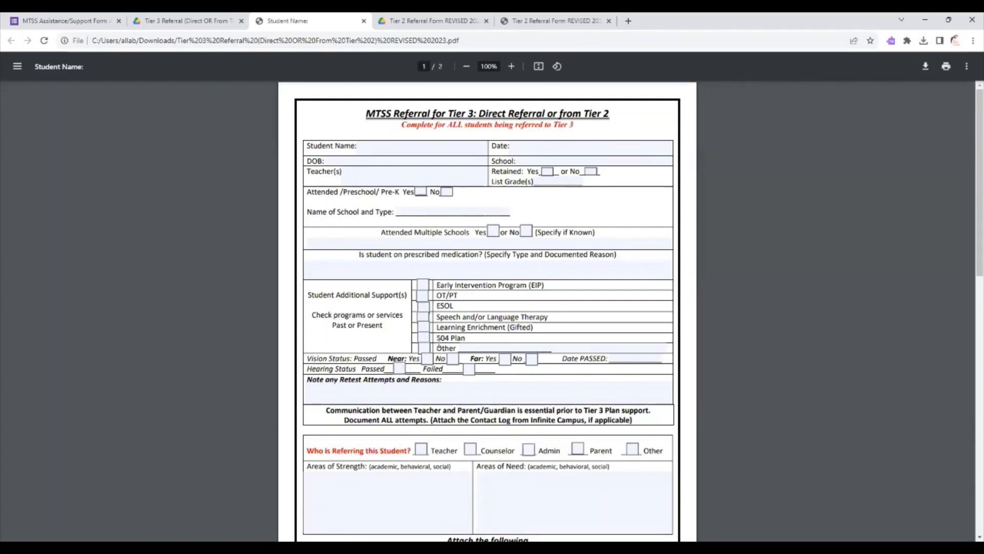
Fill in the student name on the Tier 3 referral as "Student B".
left_click(382, 149)
type("S")
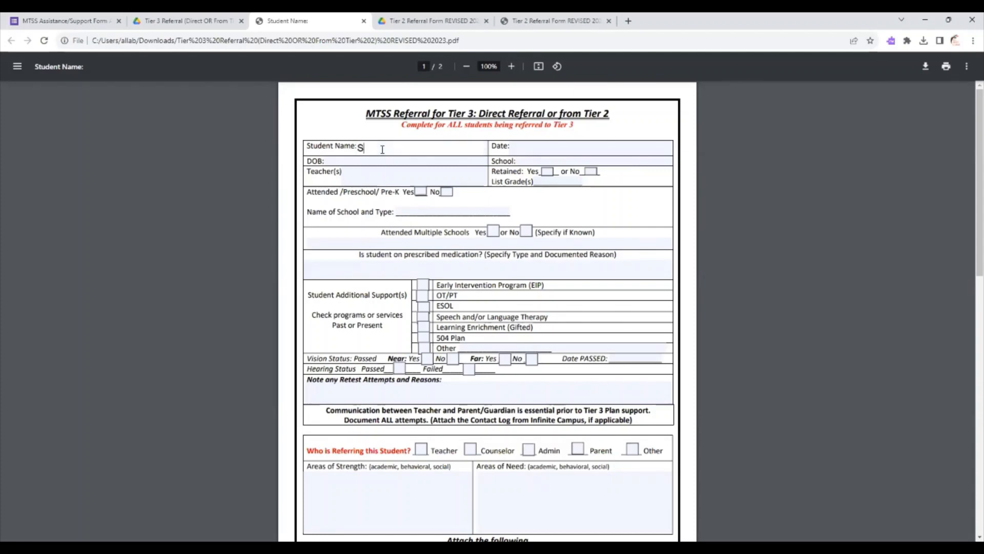
type("tudent B")
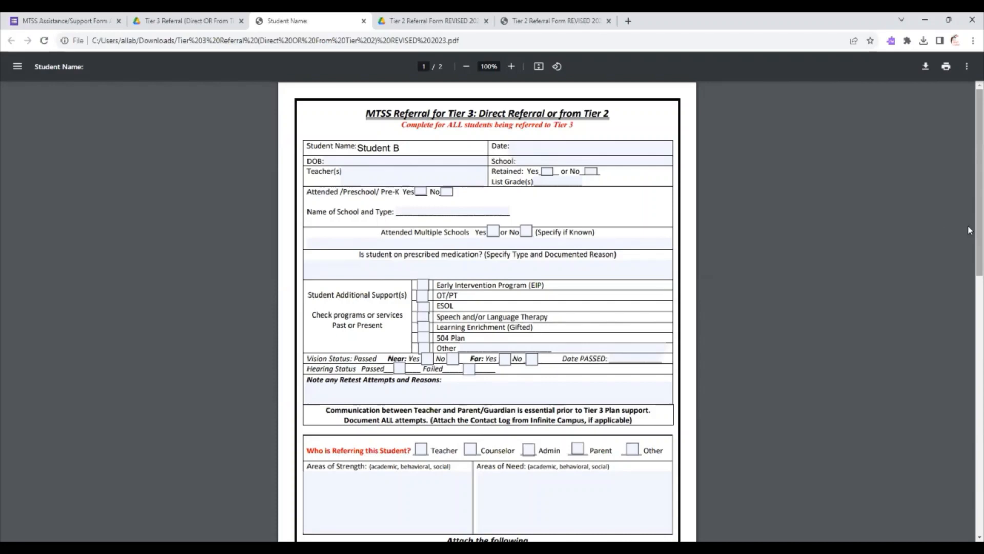
Mark 504 Plan as the student's additional support and Teacher as the person referring the student on the Tier 3 referral.
scroll(968, 232, "down", 2)
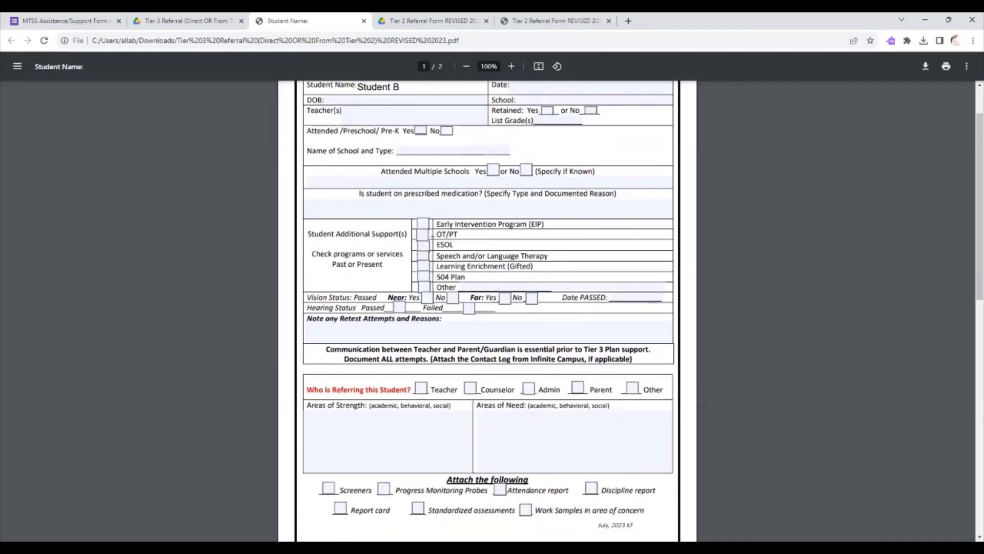
left_click(424, 278)
left_click(424, 277)
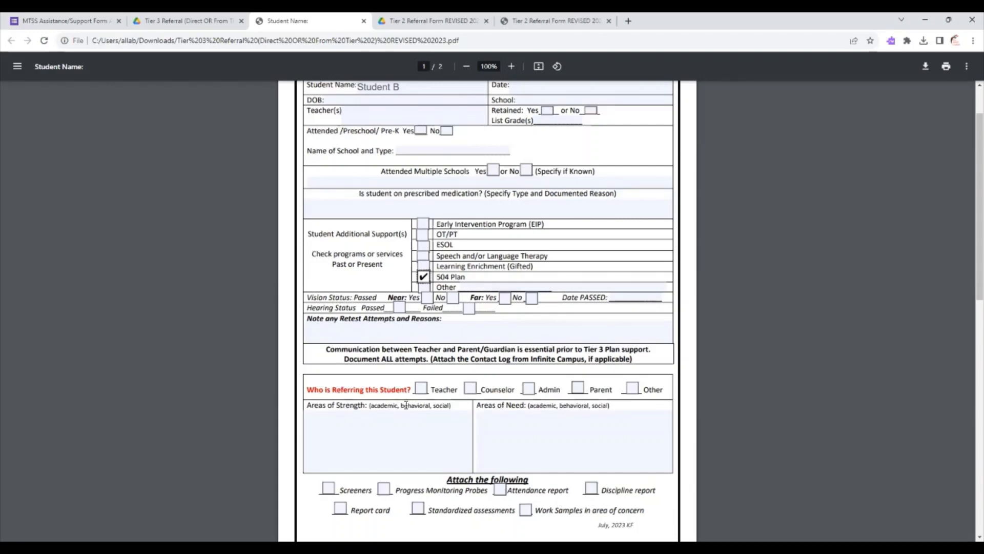
left_click(421, 391)
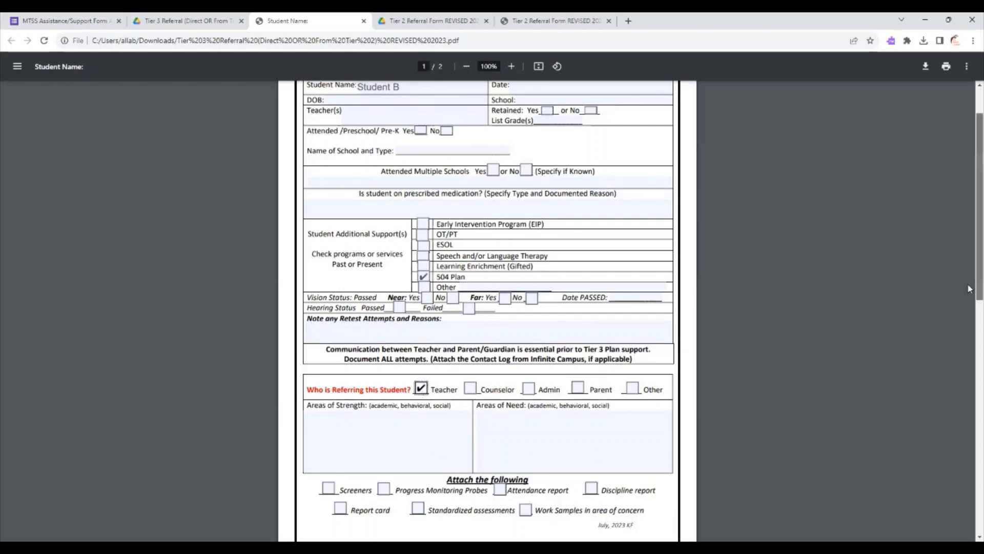
Mark Math, Reading and SEB as the reasons for the Tier 3 referral on page 2.
left_click_drag(968, 287, 968, 316)
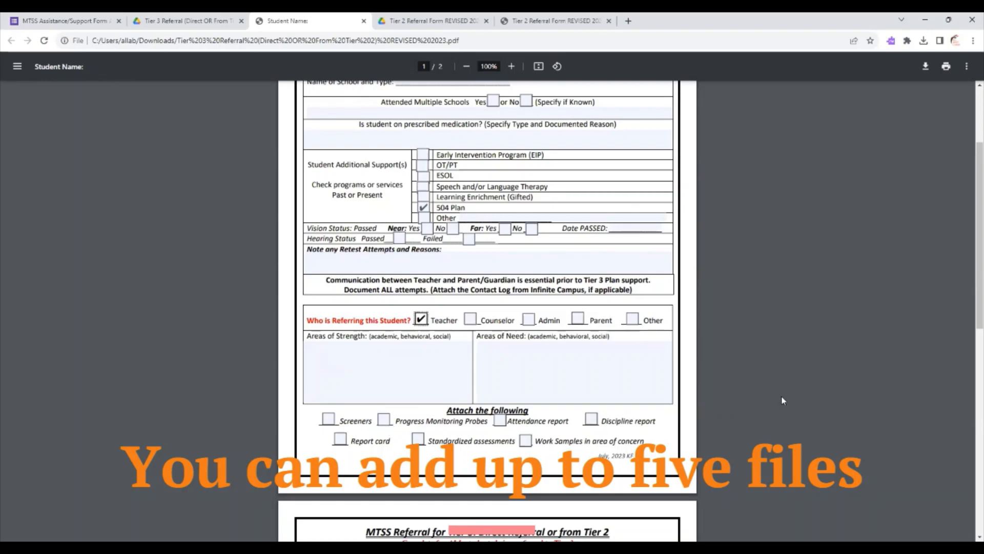
left_click_drag(967, 270, 968, 416)
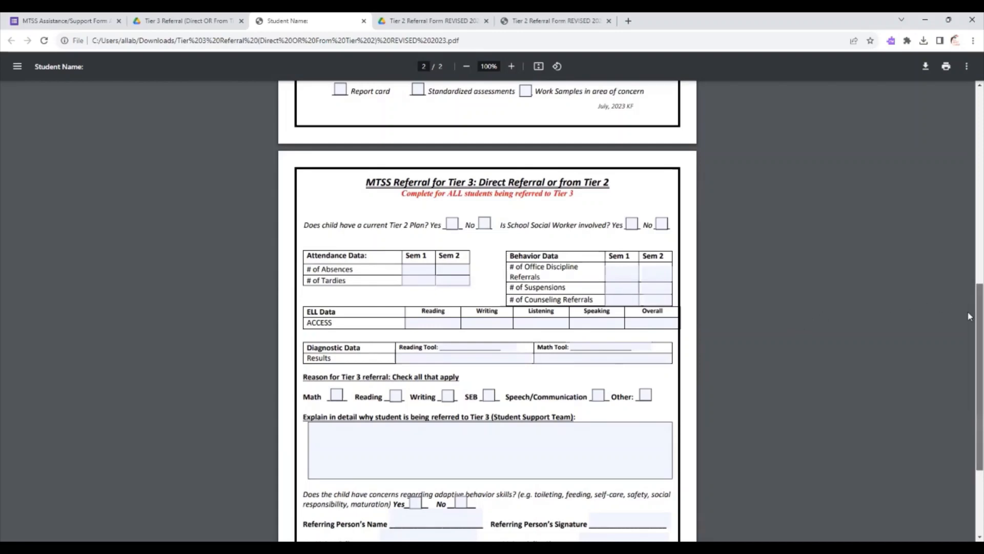
left_click_drag(969, 315, 968, 371)
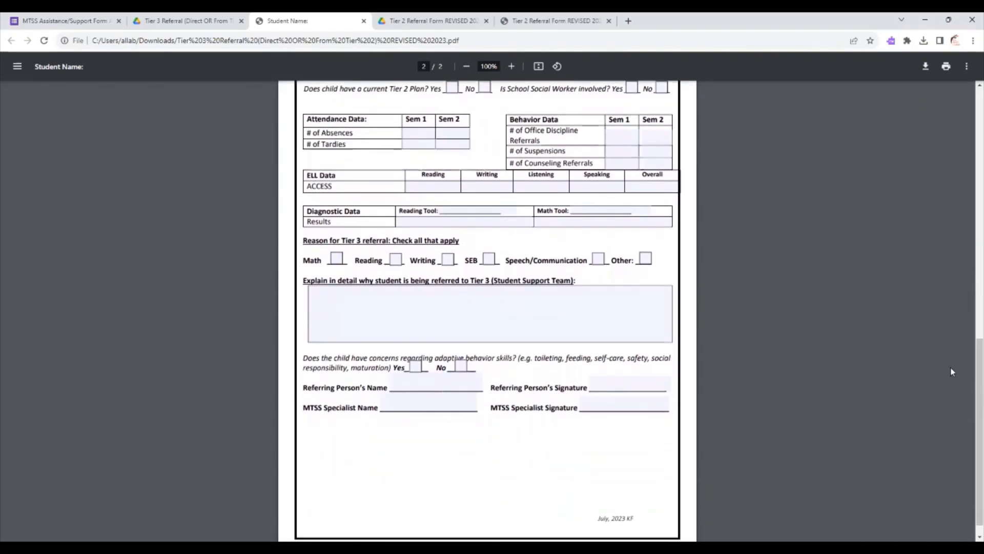
left_click(336, 259)
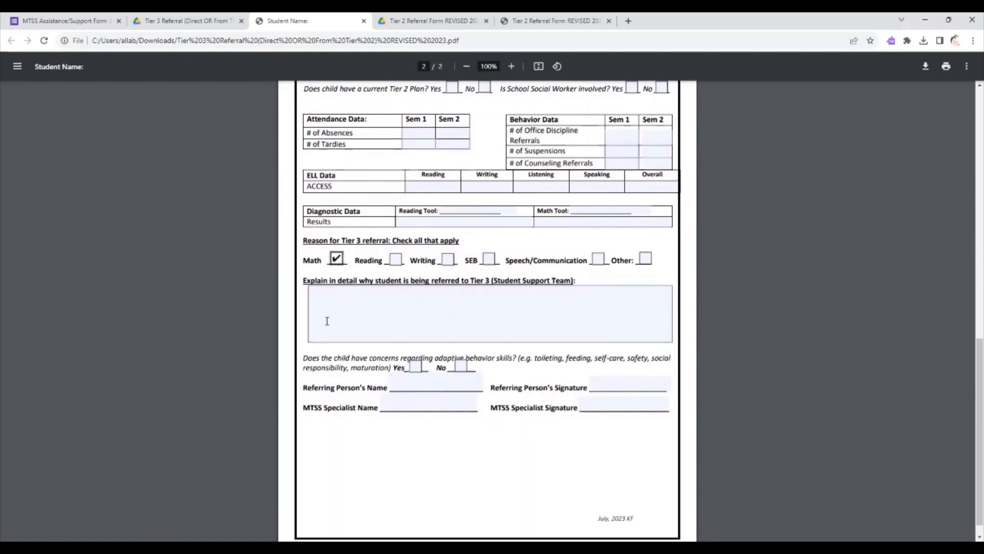
left_click(396, 260)
left_click(490, 259)
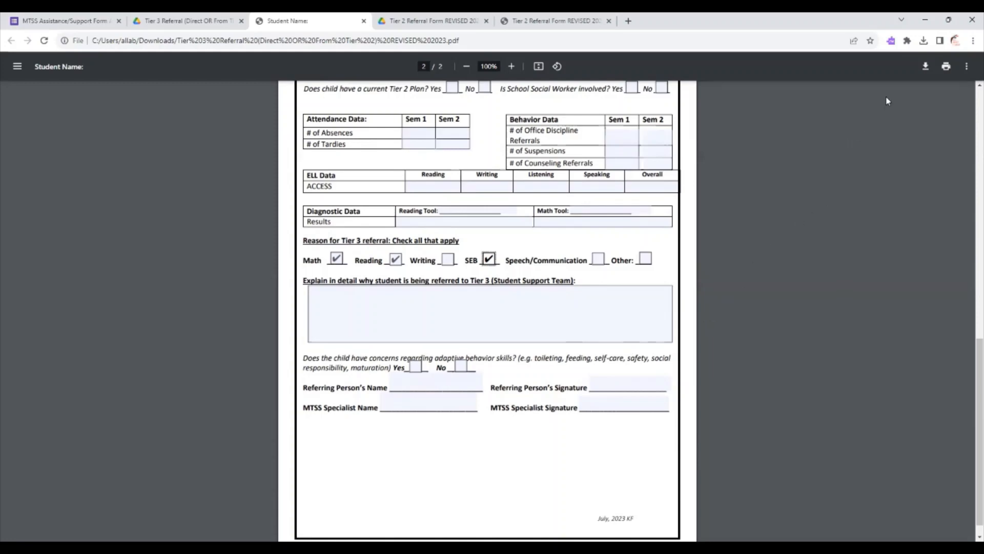
Save the PDF with its changes in Downloads as "Tier 3 Referral (Direct OR From Tier 2 Student B", copying that name for reuse.
left_click(925, 67)
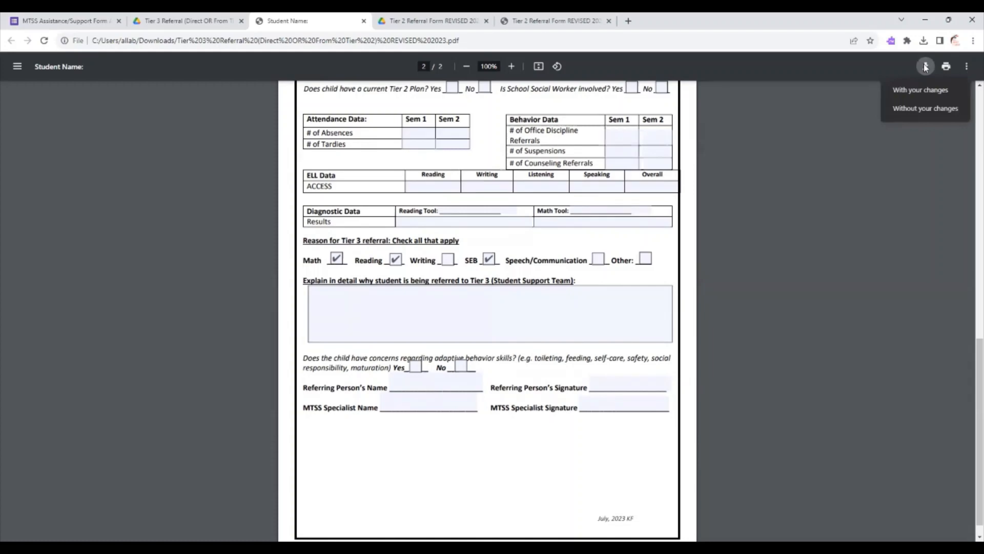
left_click(920, 91)
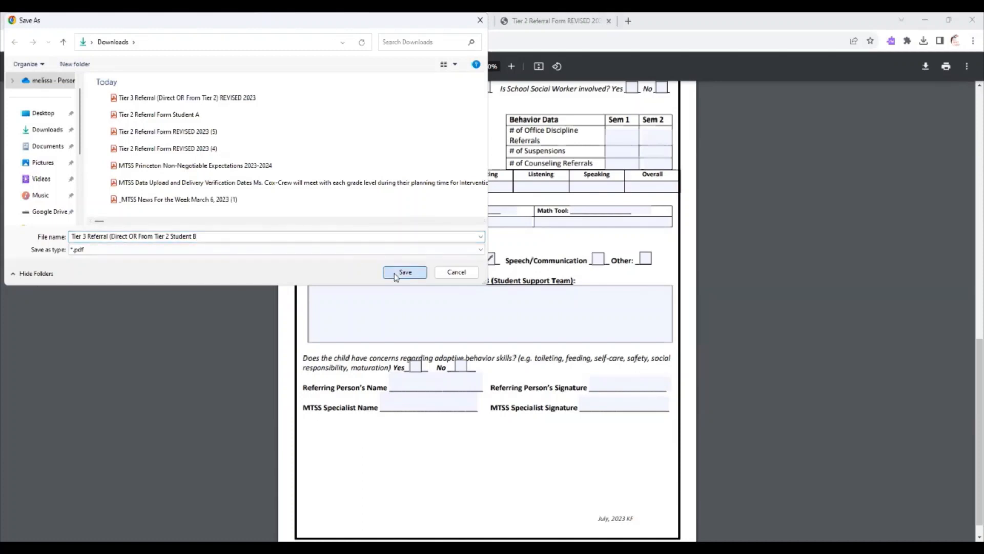
triple_click(202, 238)
key("ctrl+c")
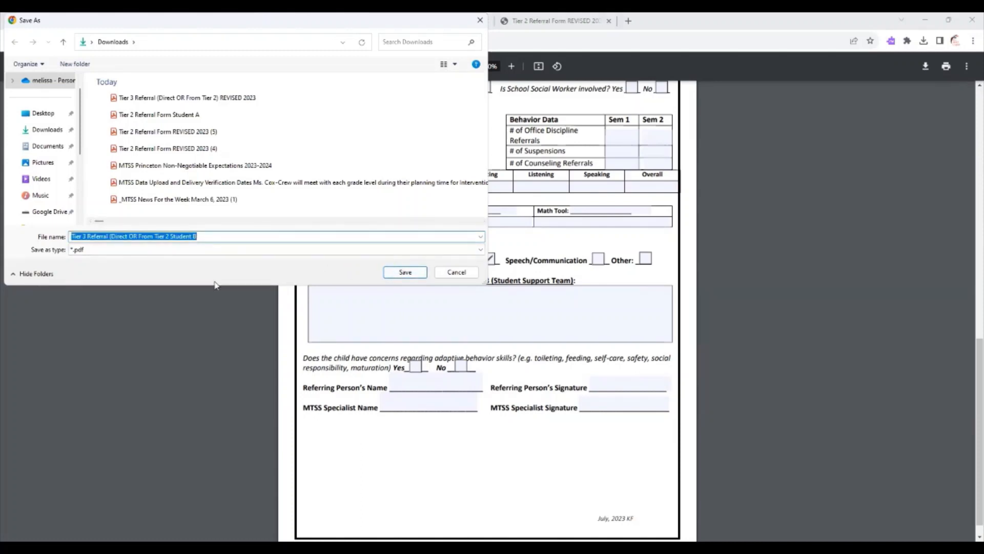
left_click(47, 130)
left_click(405, 272)
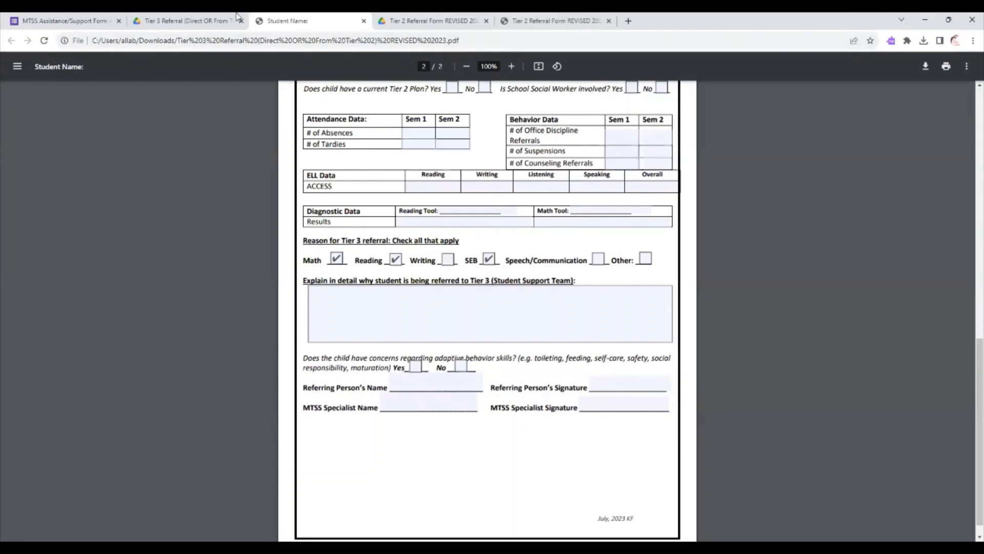
Return to the support form and upload "Tier 3 Referral (Direct OR From Tier 2 Student B" from Downloads to the Tier 3 Referral Form question.
left_click(94, 22)
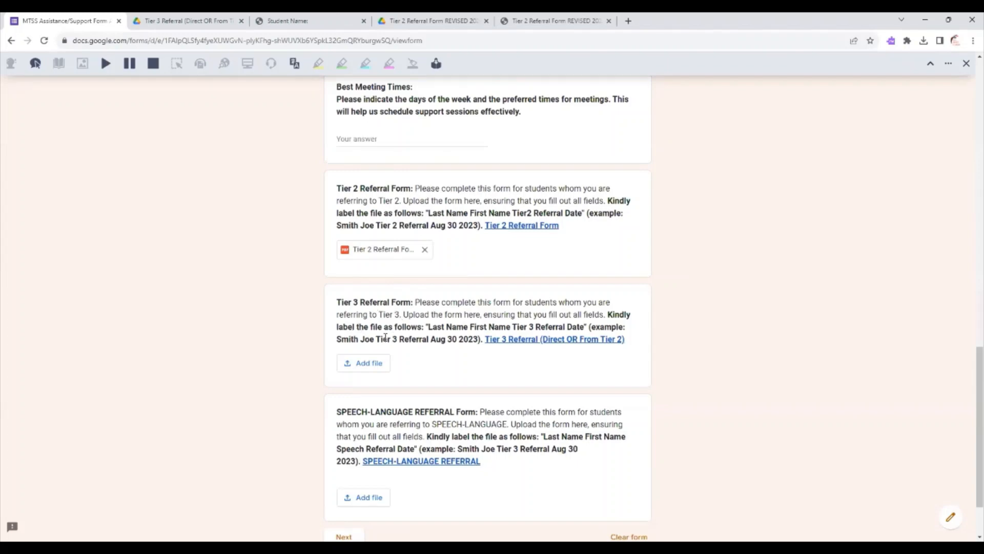
left_click(373, 364)
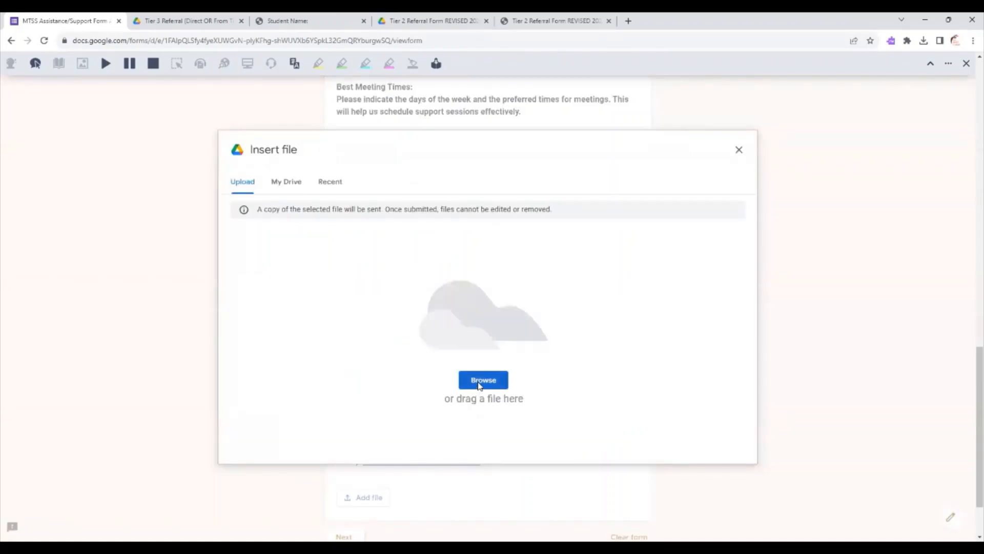
left_click(480, 384)
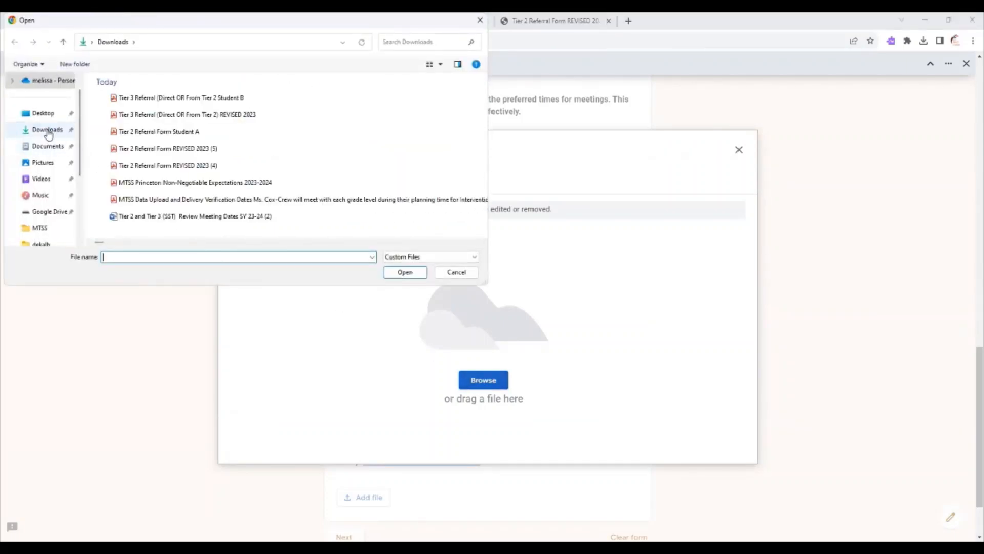
left_click(48, 132)
left_click(169, 257)
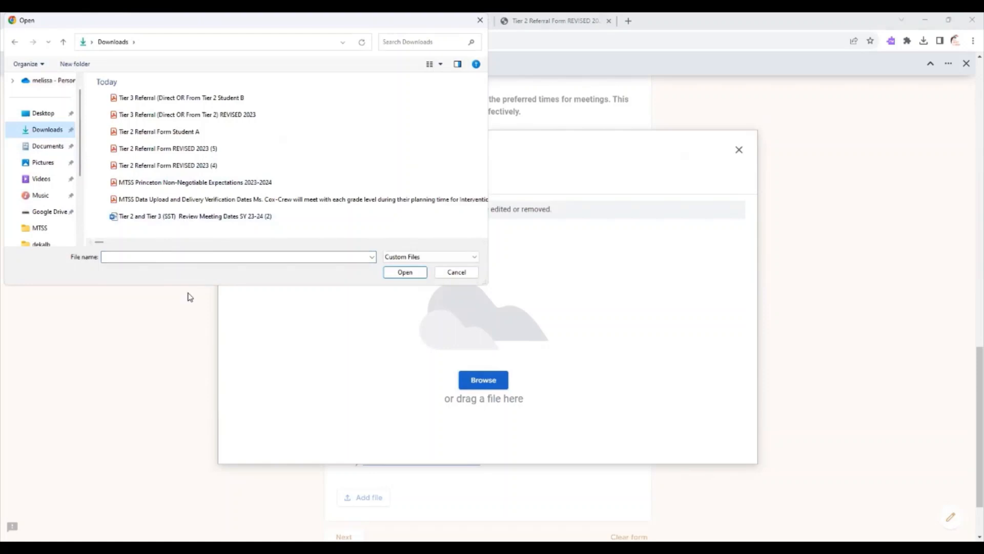
key("ctrl+v")
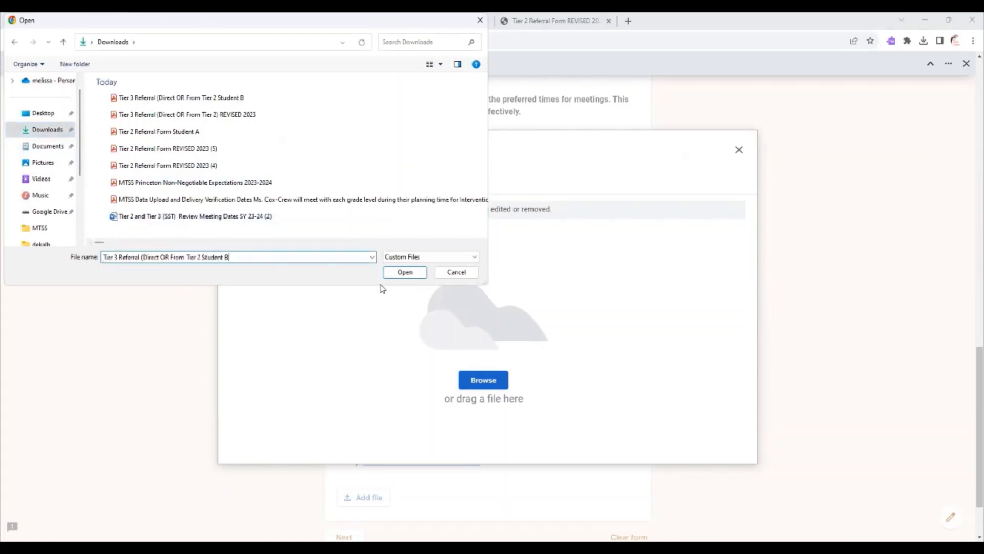
left_click(404, 272)
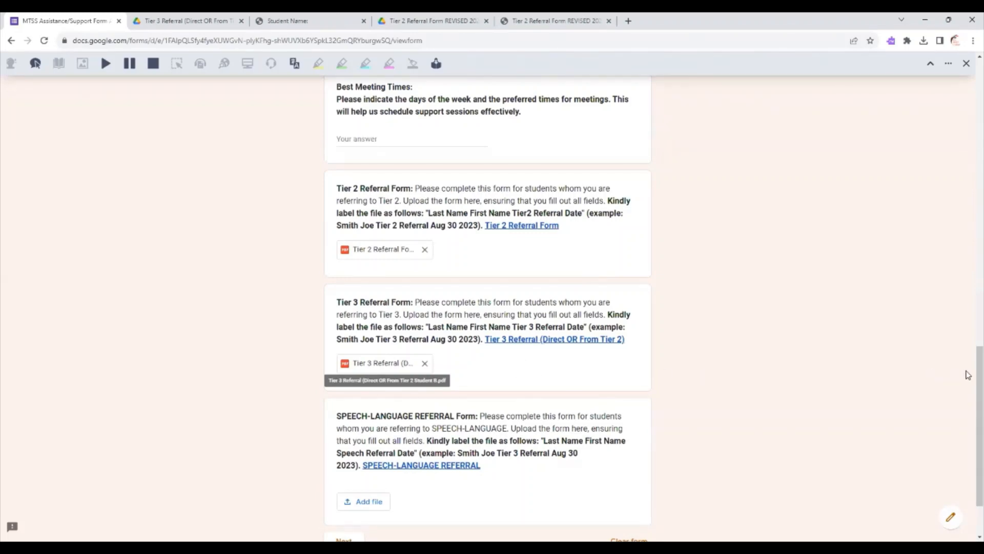
Download the linked Speech-Language Referral PDF from the support form and open the downloaded copy.
scroll(969, 374, "down", 2)
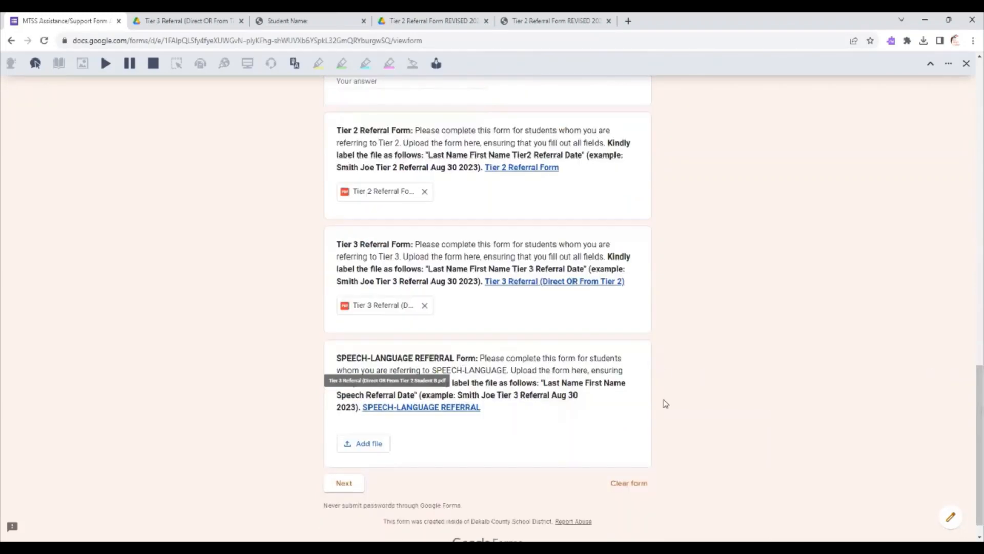
left_click(461, 409)
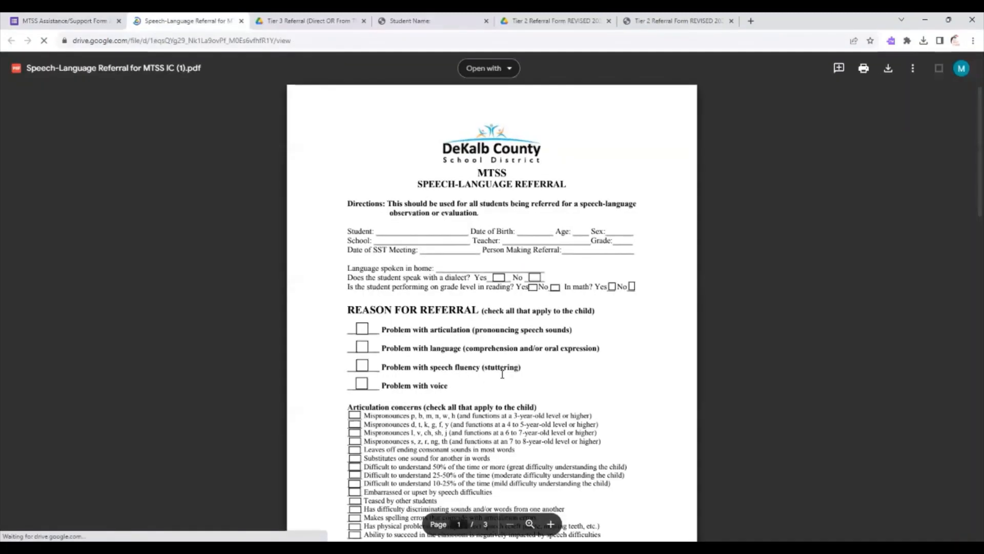
left_click(888, 68)
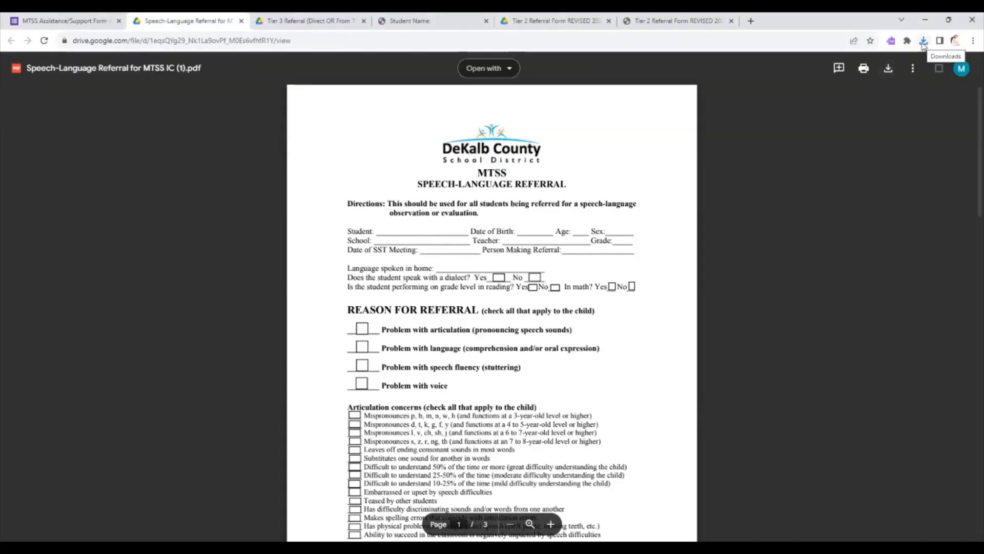
left_click(923, 41)
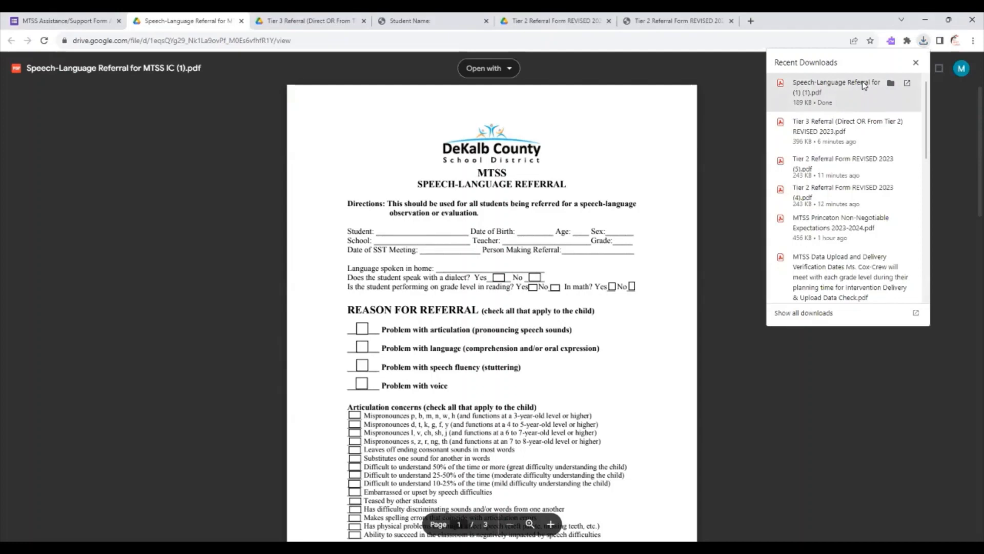
left_click(862, 81)
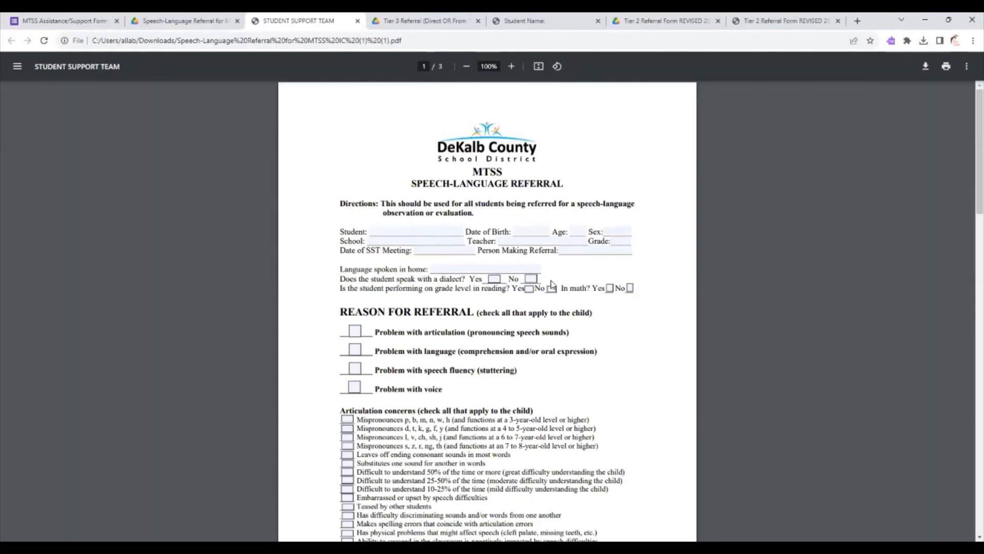
Mark "Problem with language (comprehension and/or oral expression)" as the reason for the speech-language referral.
scroll(967, 178, "down", 3)
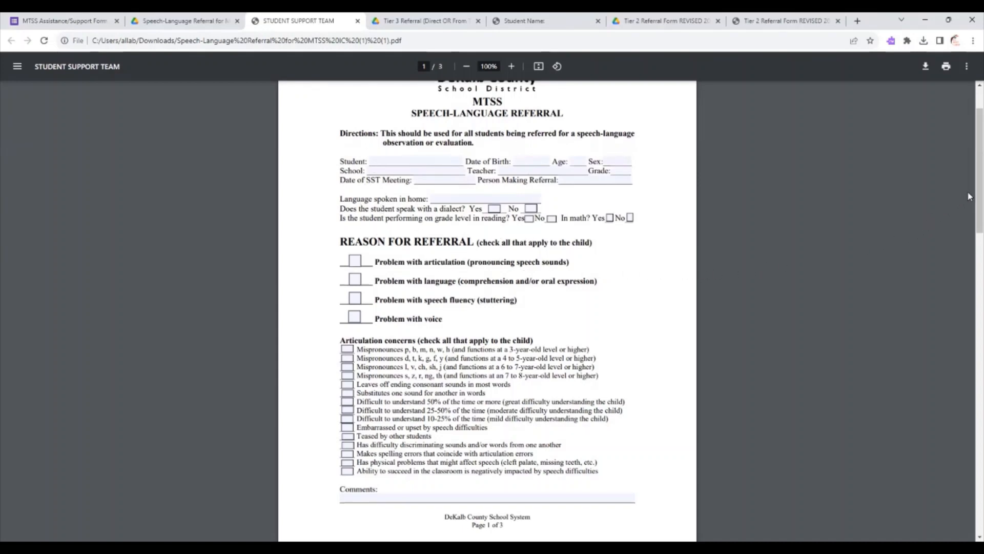
scroll(969, 200, "down", 1)
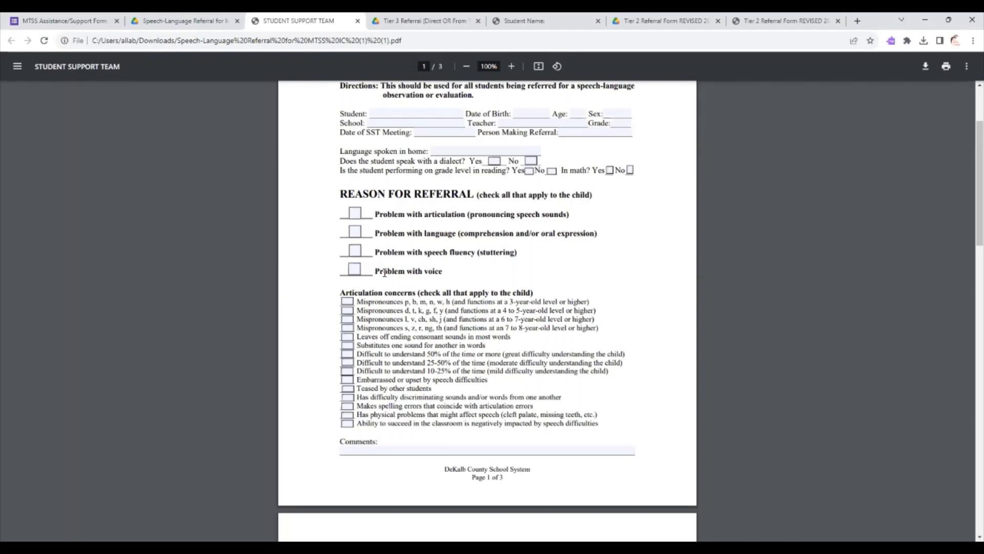
left_click(356, 216)
left_click(355, 232)
left_click(356, 232)
Mark "Does not understand and follow verbal directions" under the listening comprehension concerns on page 2.
scroll(967, 205, "down", 3)
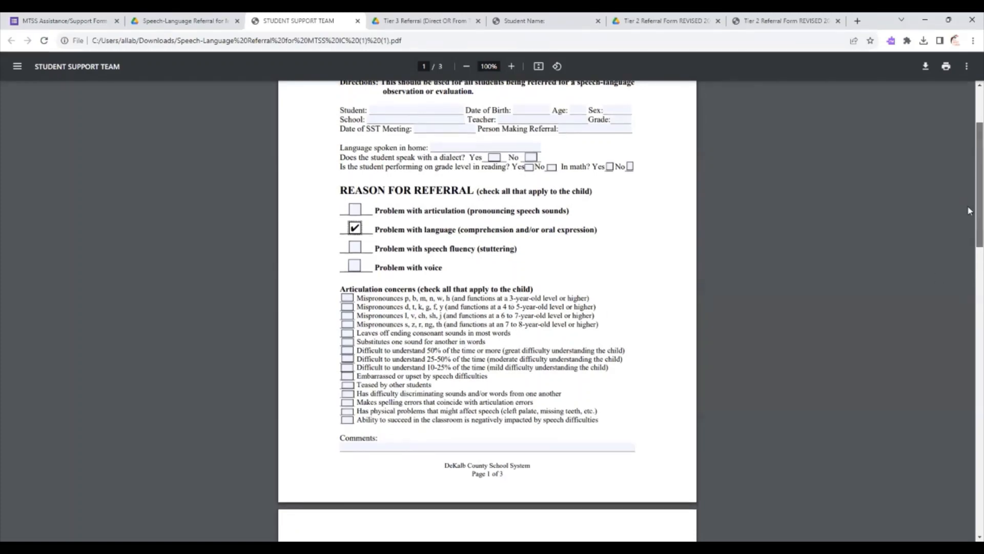
scroll(969, 233, "down", 5)
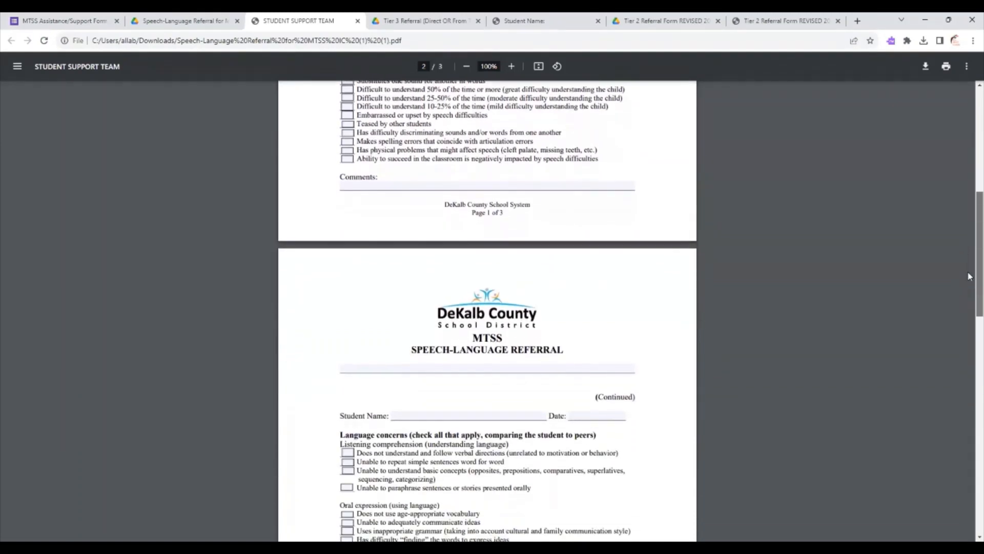
scroll(969, 284, "down", 2)
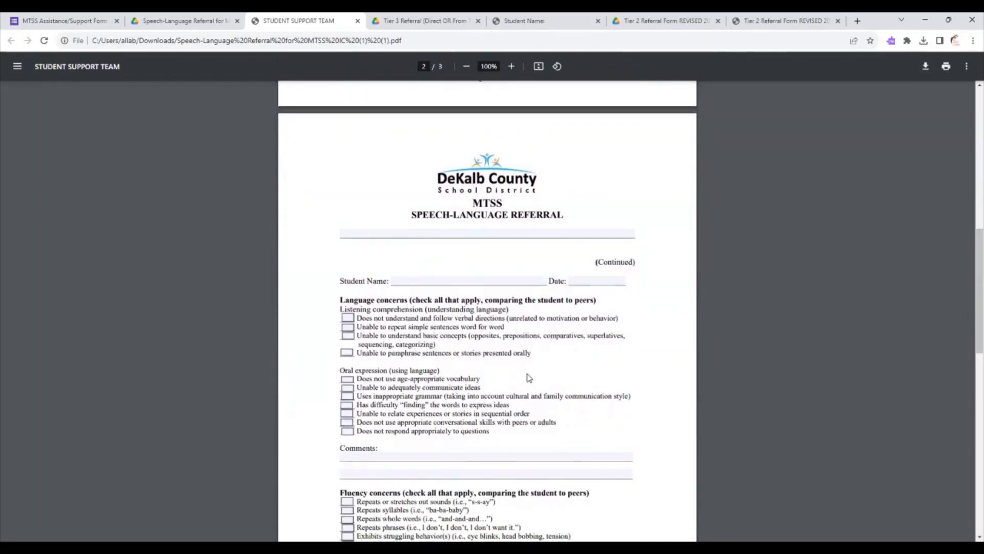
left_click(347, 319)
Review the student name and comments fields on page 2 and the voice concerns on page 3.
left_click(413, 280)
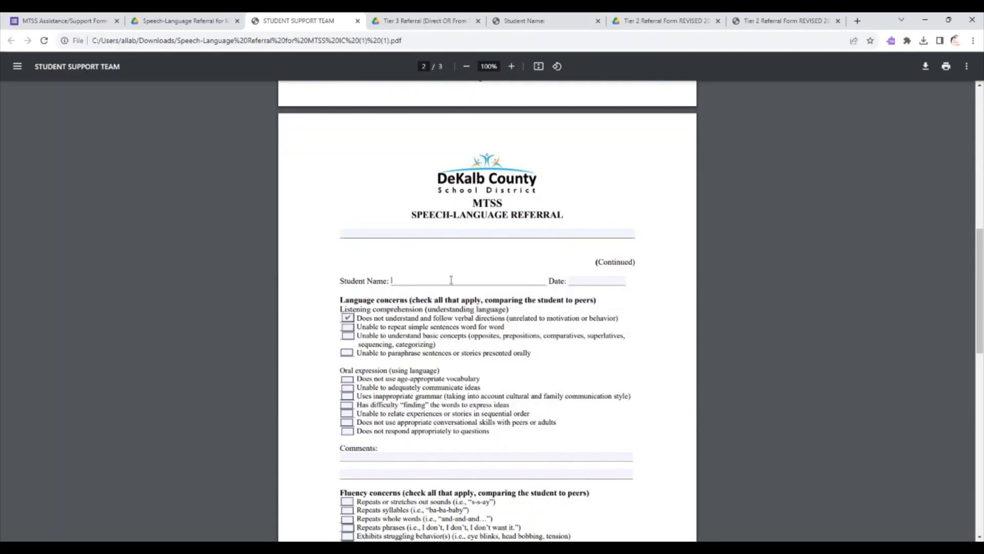
left_click_drag(968, 283, 967, 335)
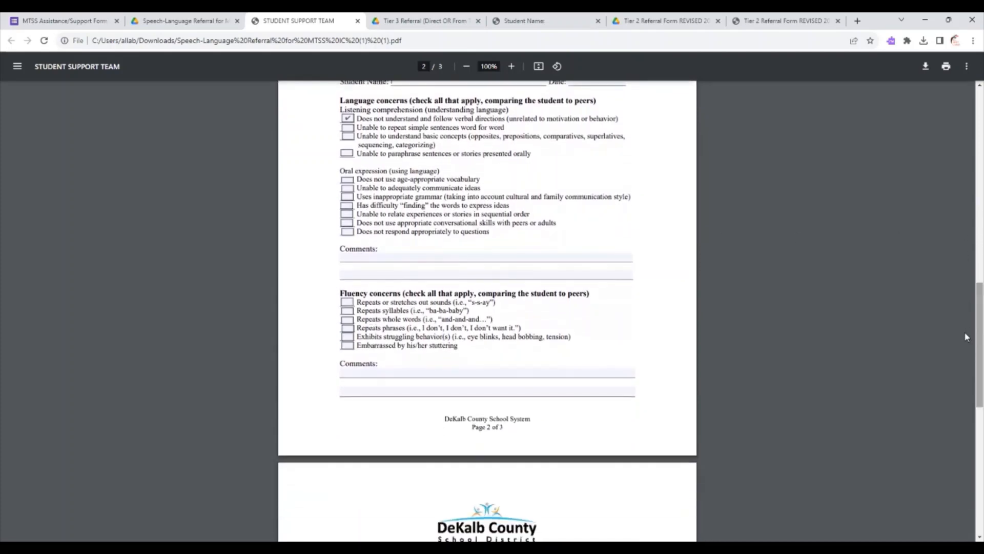
left_click(426, 257)
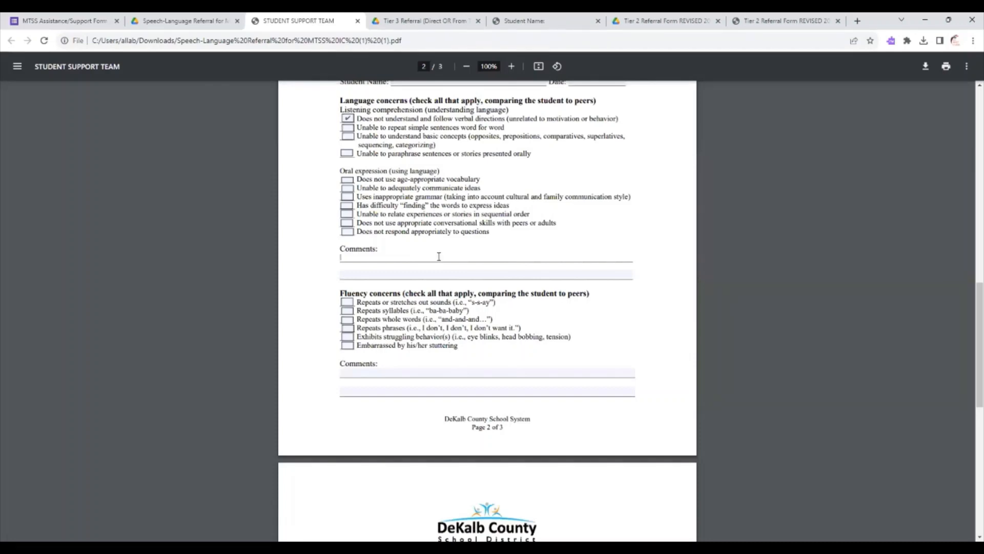
left_click_drag(977, 325, 967, 436)
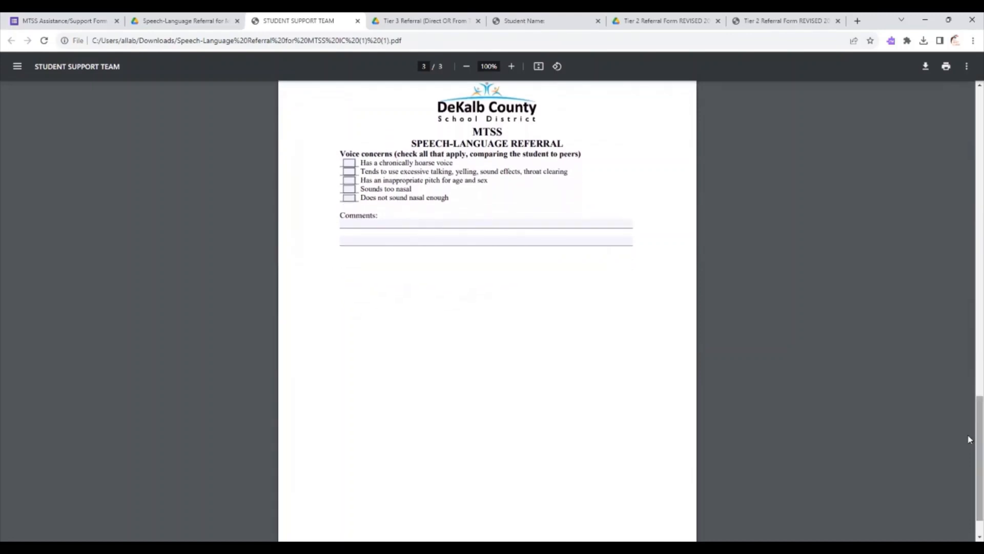
Save the filled-in speech-language referral PDF to the Downloads folder as "Speech-Language Referral for Student C".
left_click(924, 69)
left_click(918, 91)
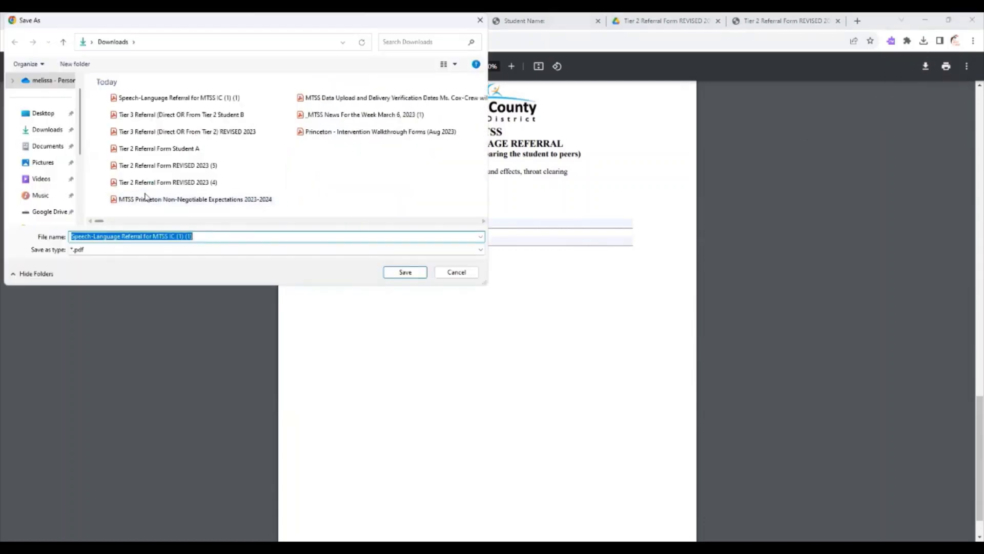
left_click(45, 130)
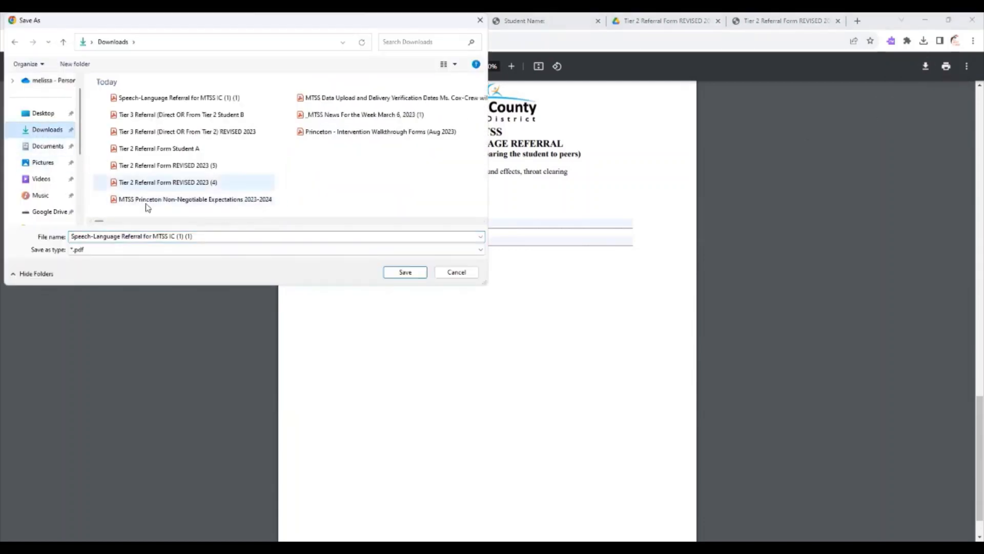
left_click(217, 237)
left_click(217, 238)
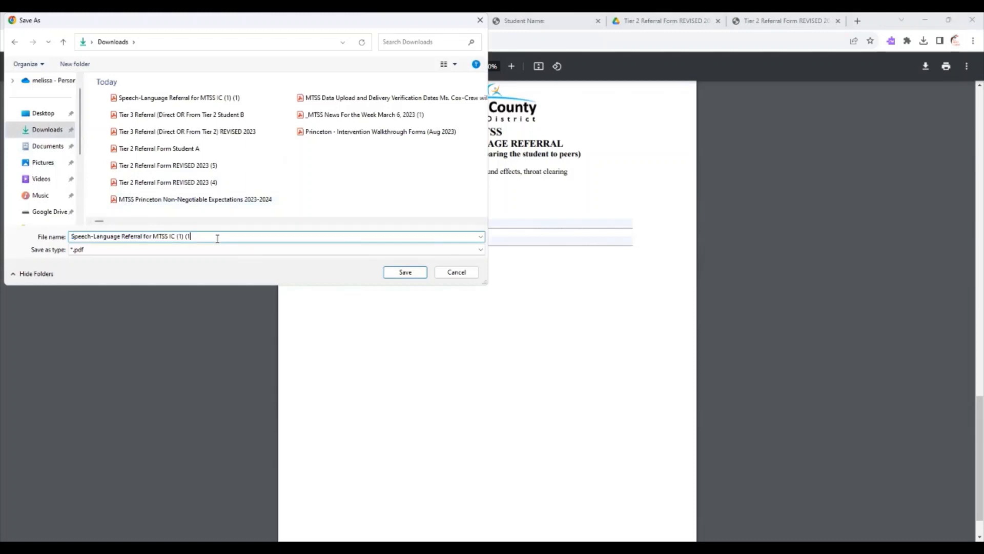
key("BackSpace")
key("BackSpace")
key("BackSpace")
key("BackSpace")
key("BackSpace")
key("BackSpace")
key("BackSpace")
key("BackSpace")
key("BackSpace")
key("BackSpace")
key("BackSpace")
key("BackSpace")
key("BackSpace")
key("BackSpace")
type("Student C")
left_click_drag(191, 237, 70, 238)
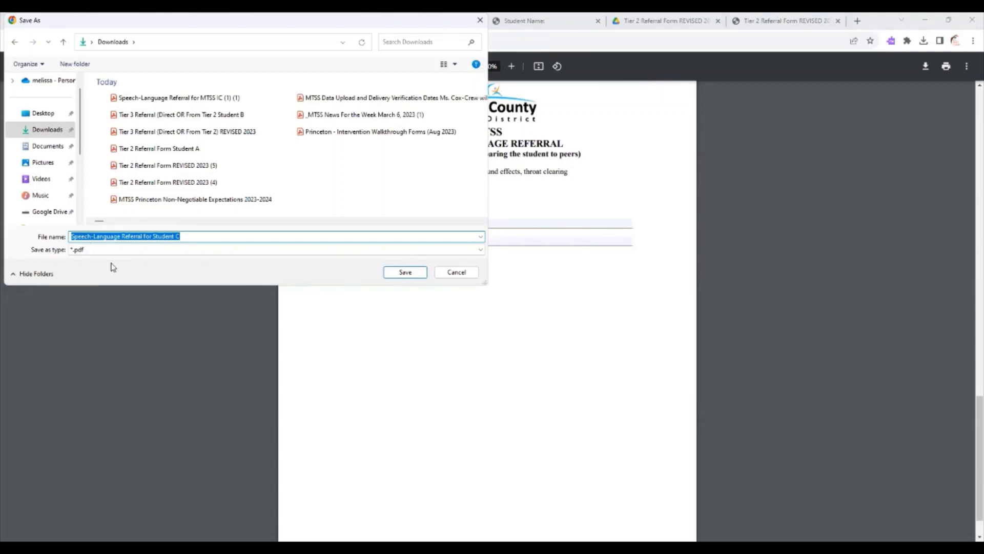
left_click(400, 272)
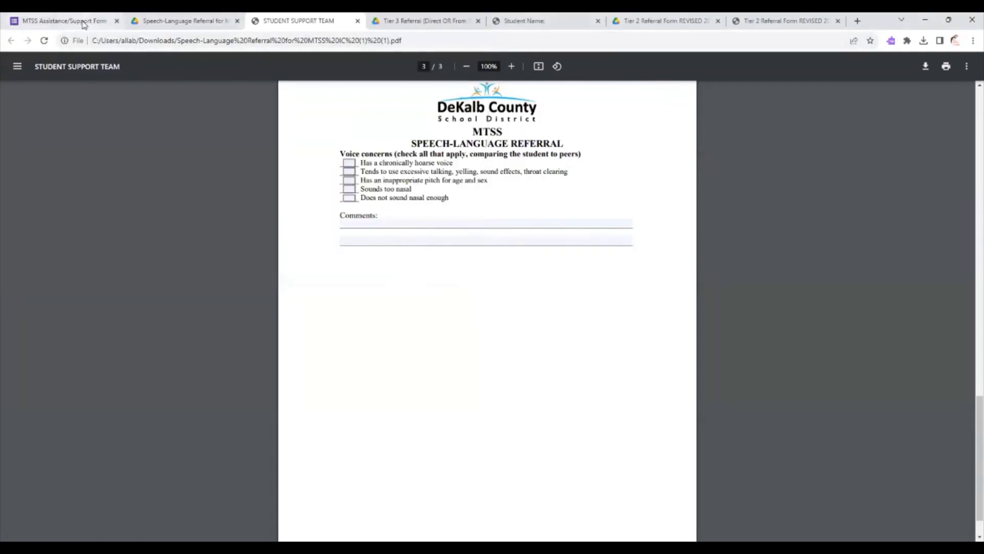
Upload "Speech-Language Referral for Student C" from Downloads to the Speech-Language Referral question of the MTSS support form.
left_click(83, 22)
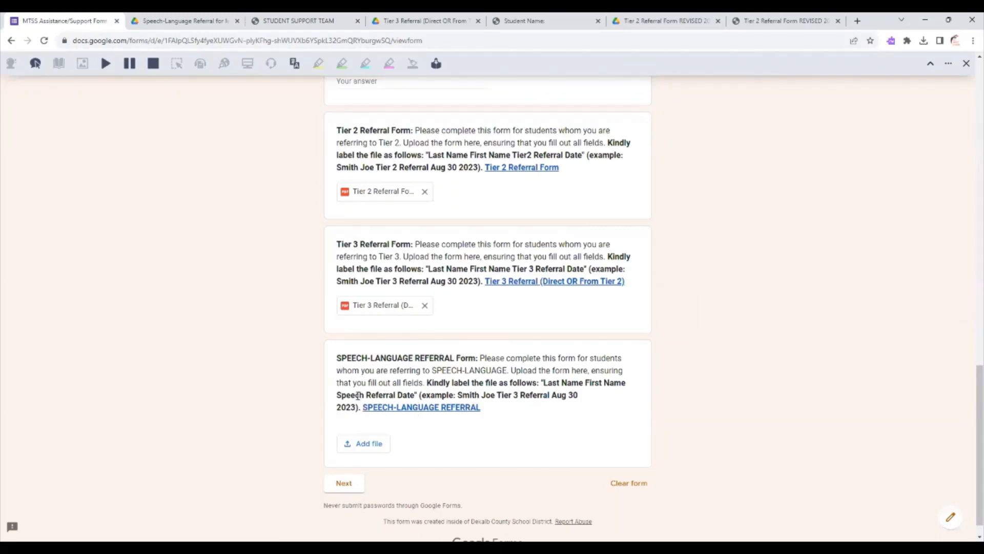
left_click(371, 443)
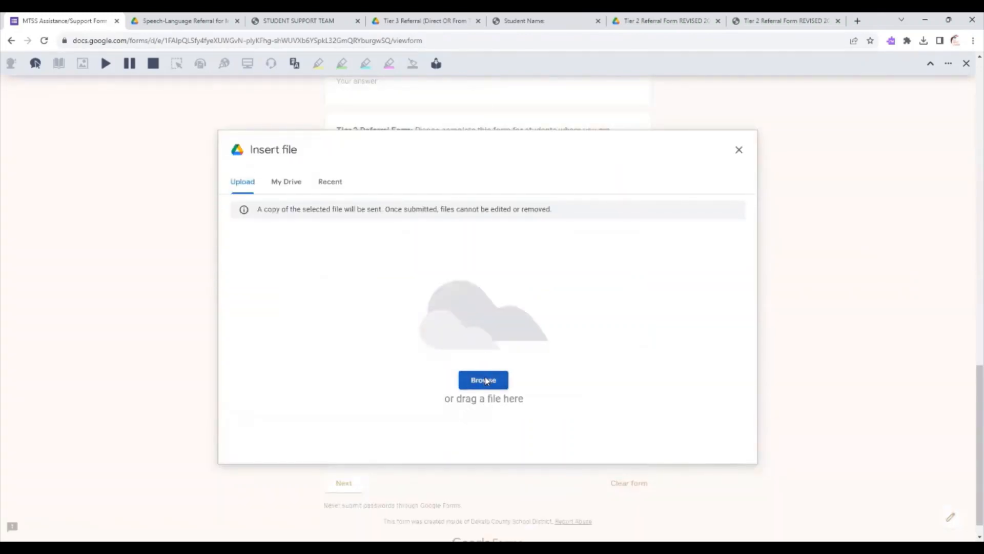
left_click(486, 381)
left_click(34, 133)
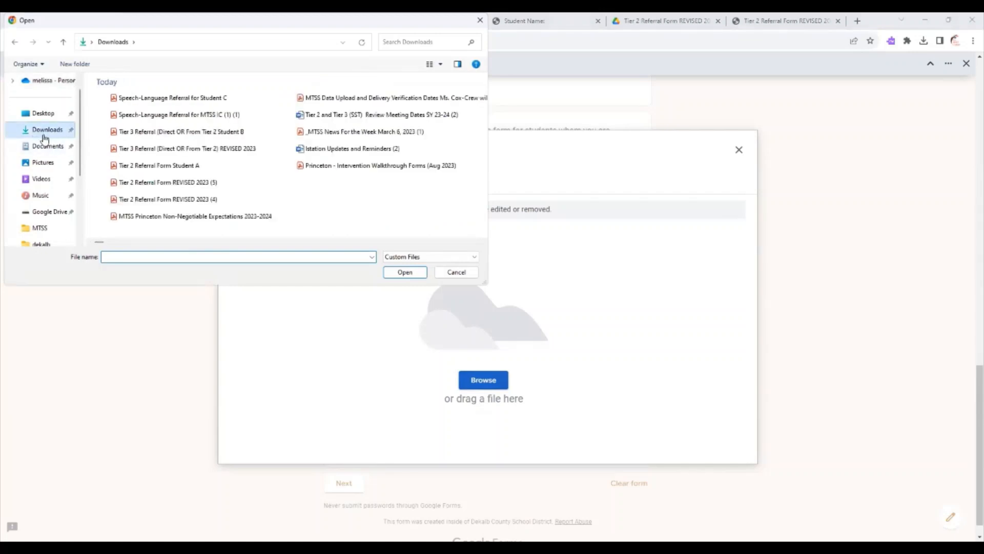
left_click(140, 259)
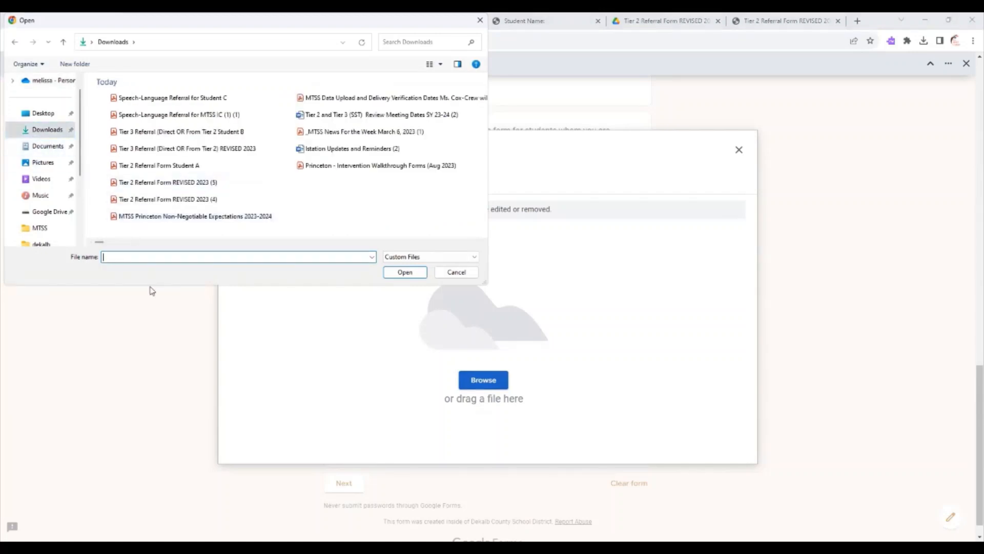
double_click(173, 97)
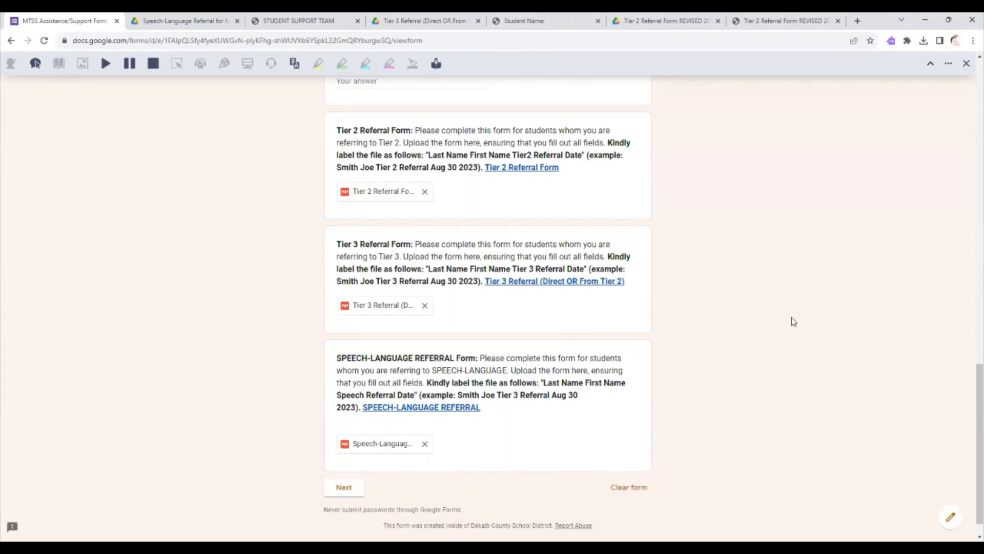
Check the three uploaded referral files on the support form and proceed to the form's next section.
scroll(970, 368, "up", 1)
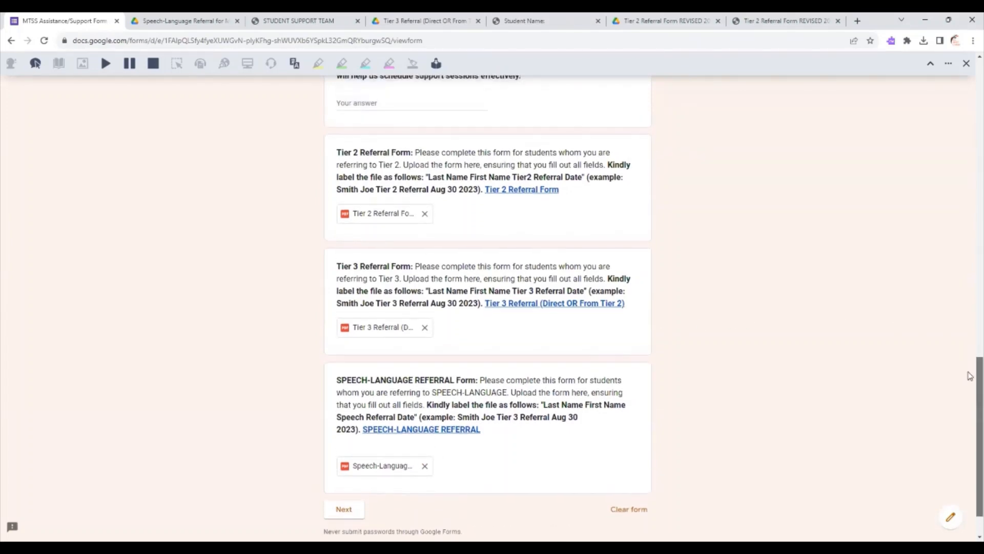
scroll(969, 365, "up", 1)
scroll(968, 366, "down", 2)
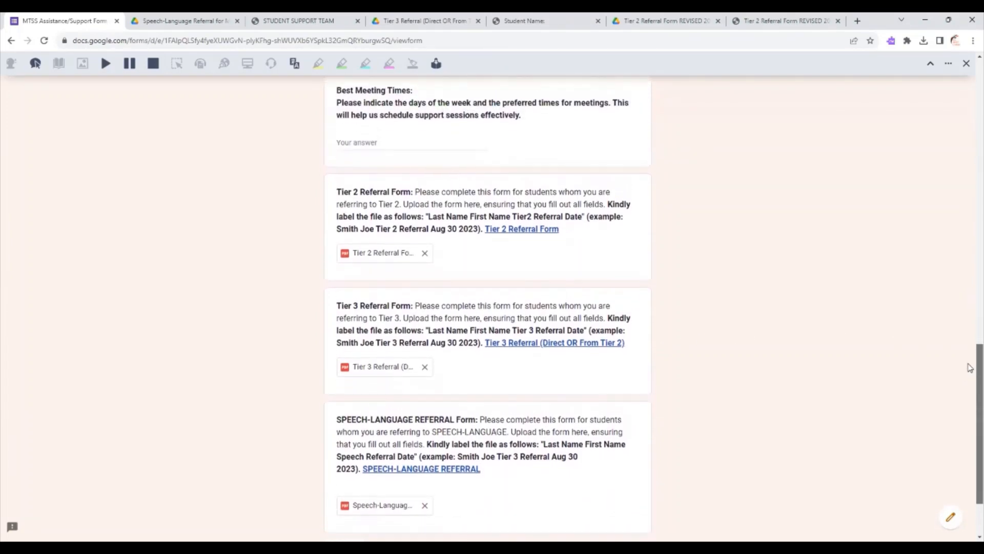
scroll(969, 389, "down", 1)
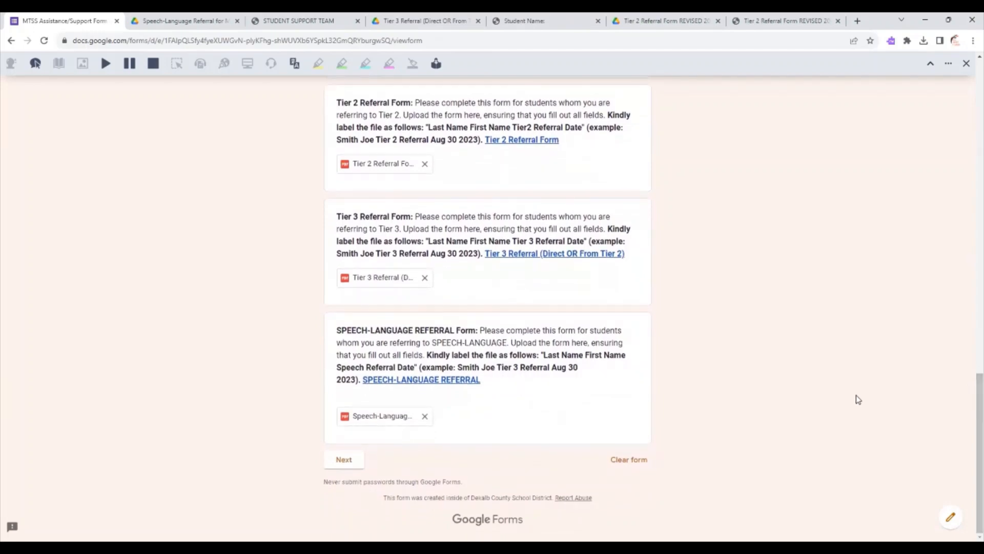
left_click(349, 461)
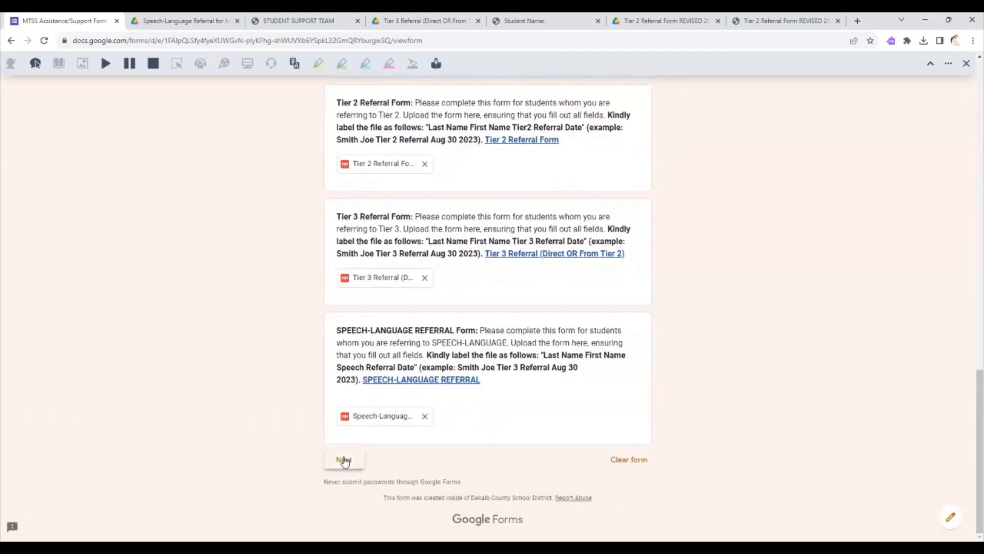
left_click(344, 459)
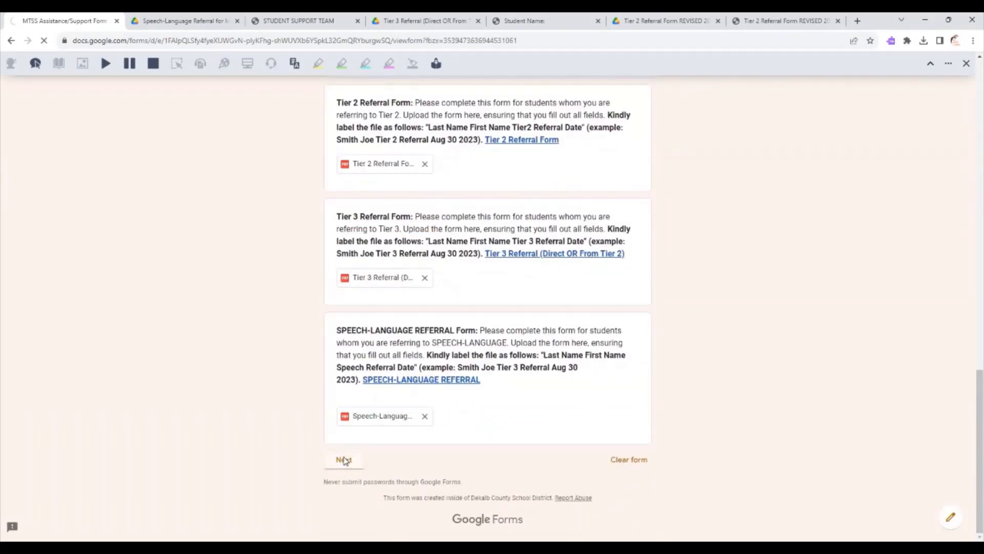